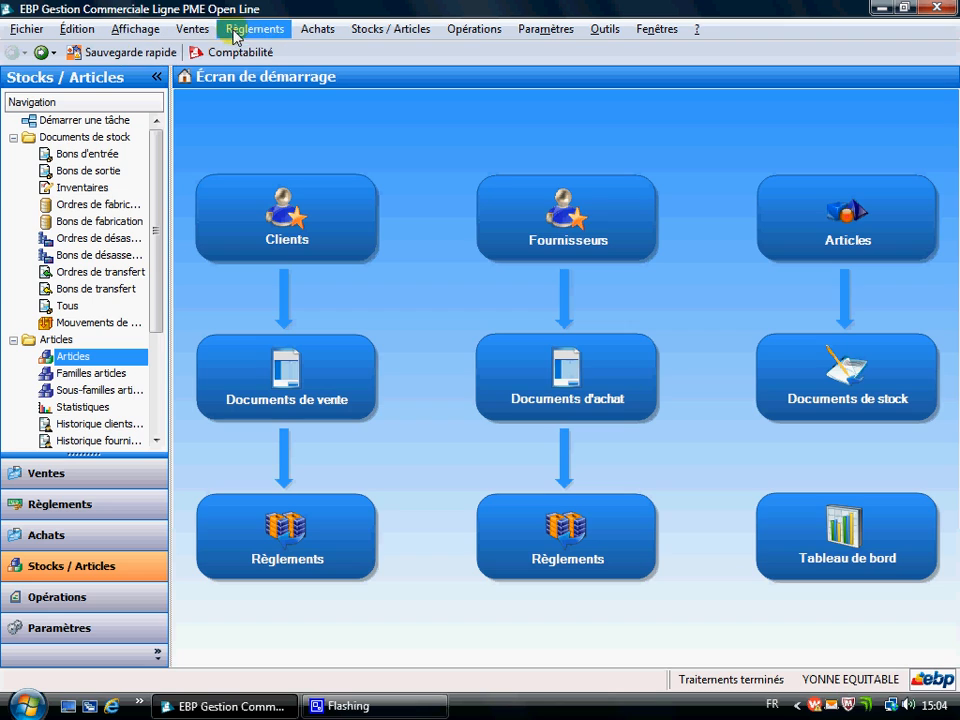
- Open the list of article families
left_click(385, 30)
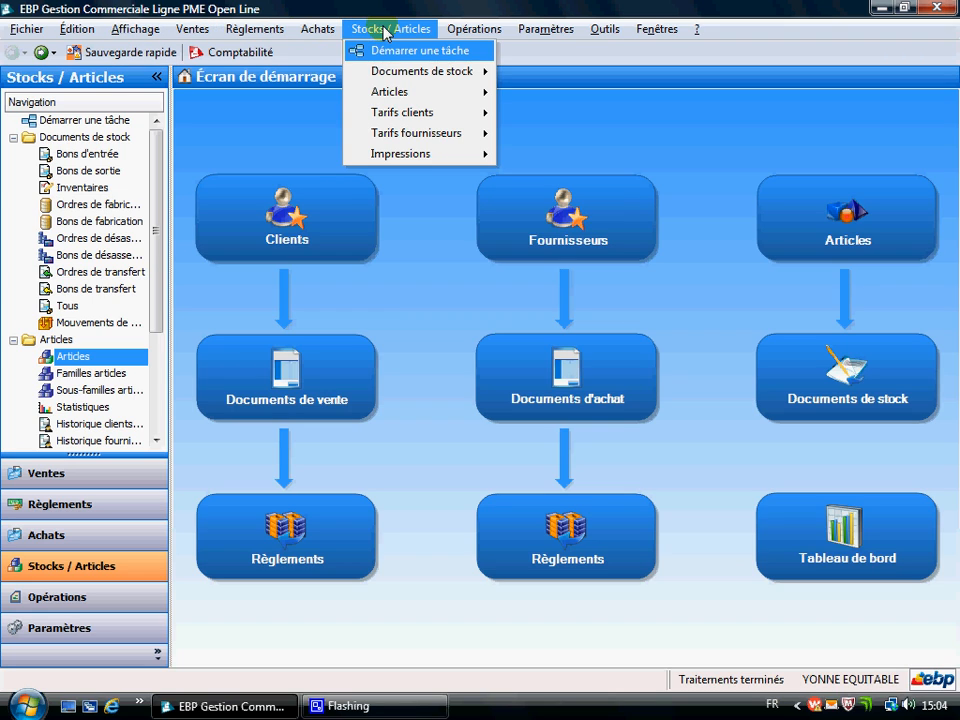
mouse_move(395, 94)
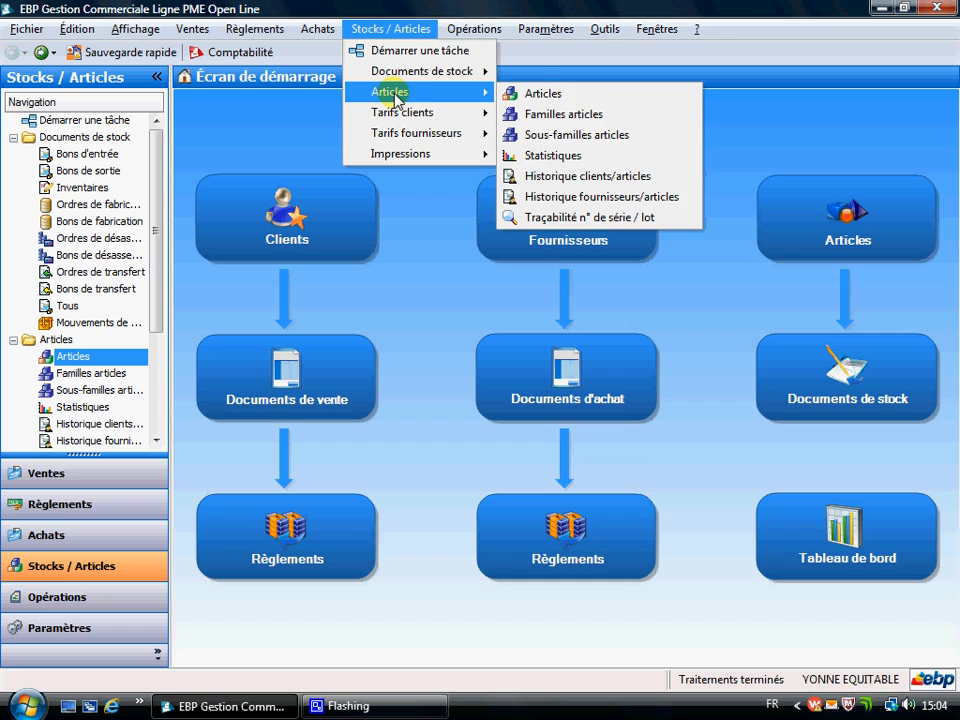
left_click(556, 115)
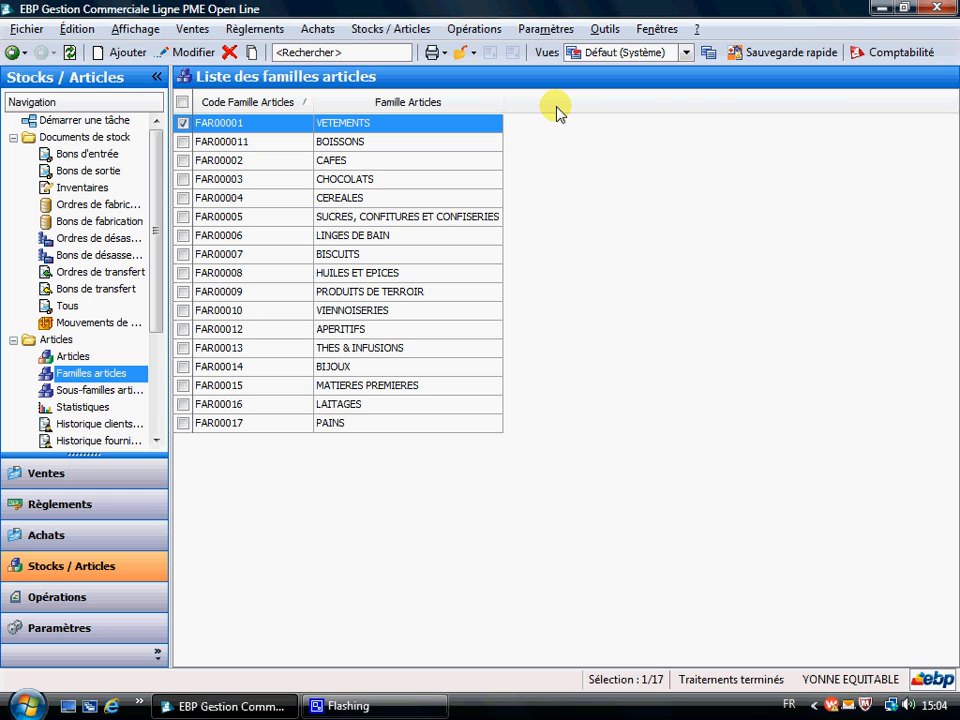
- Examine the blank form for a new article family, including its sales and purchase accounts, and close it without saving
left_click(124, 56)
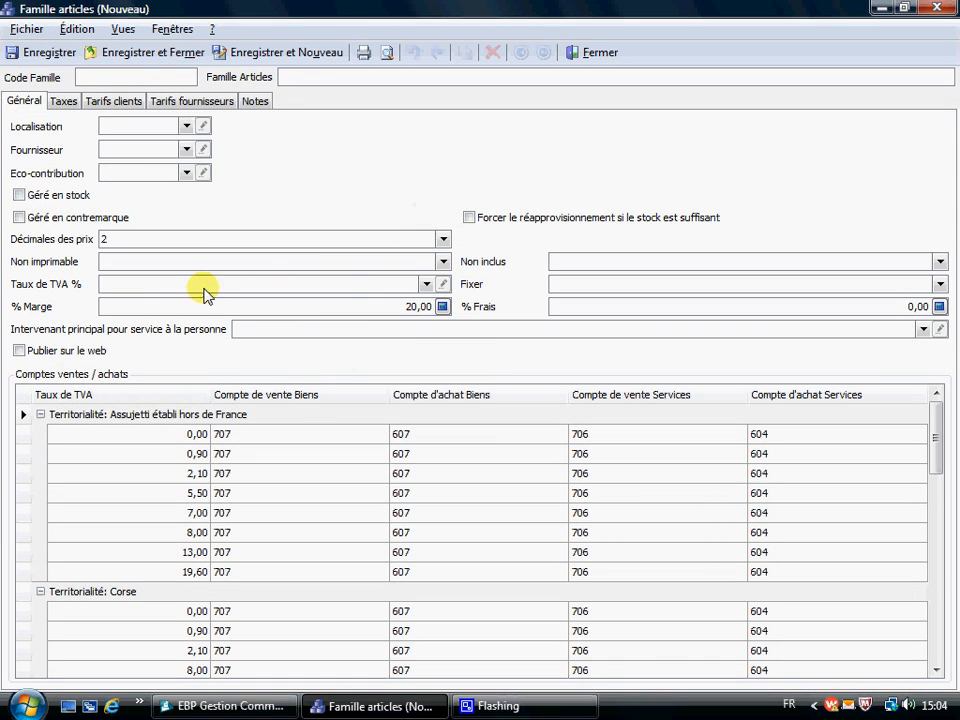
left_click_drag(933, 450, 879, 420)
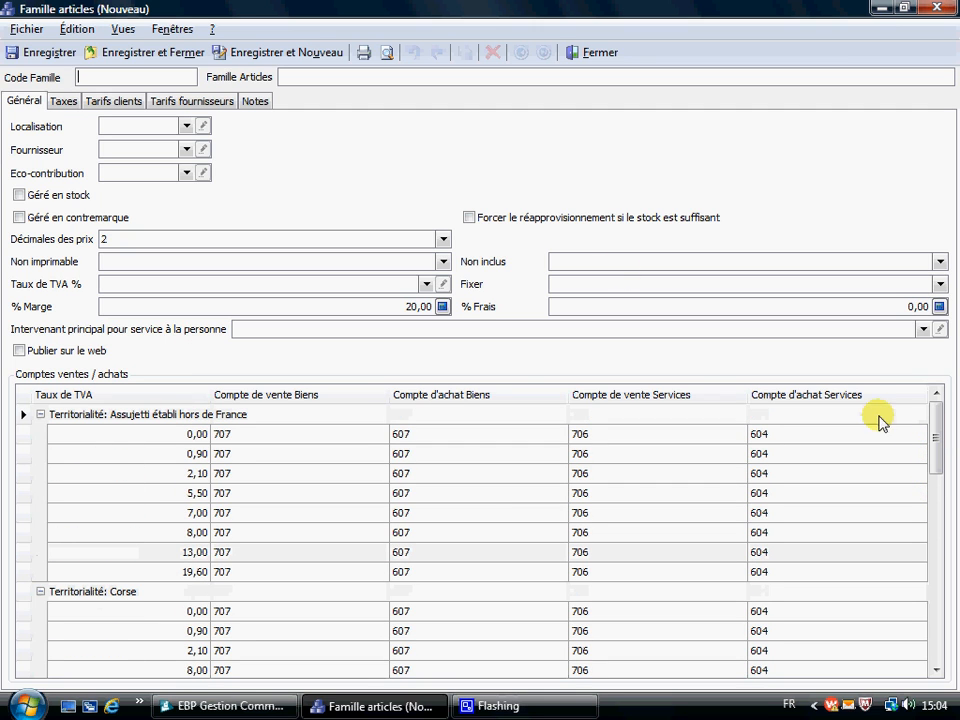
left_click(602, 54)
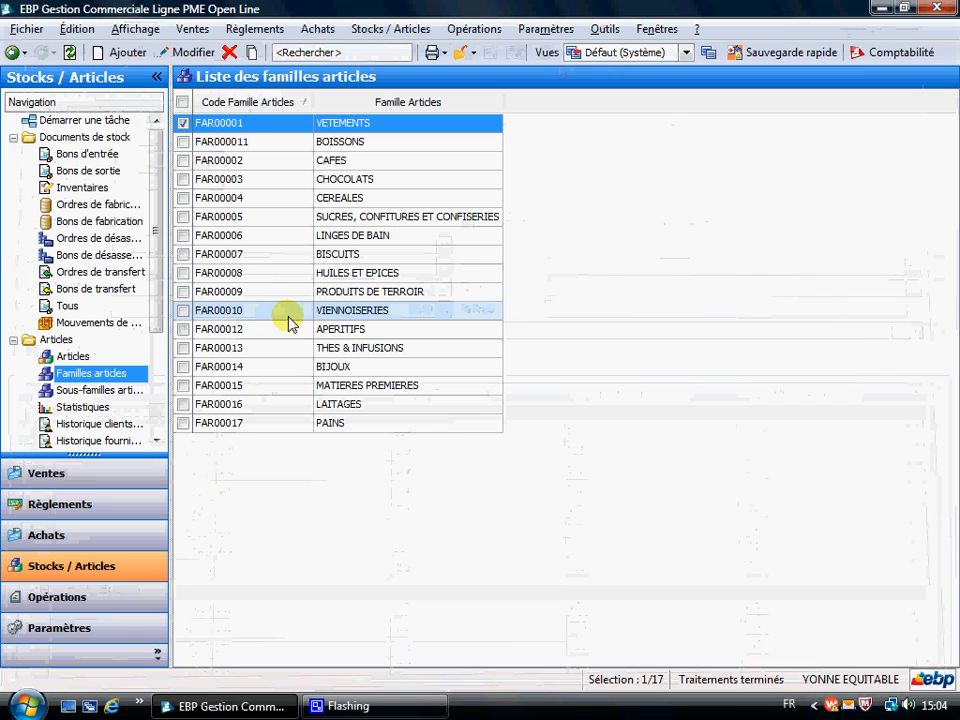
- Open the CAFES family record, examine its settings and sales and purchase accounts by VAT rate, and close it
left_click(333, 161)
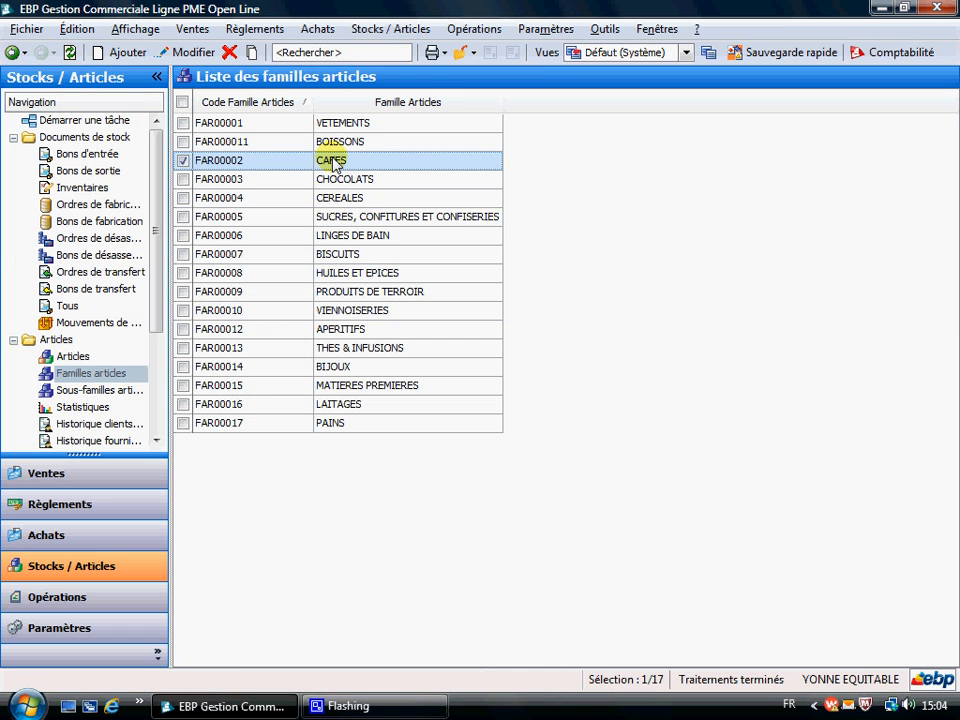
double_click(333, 161)
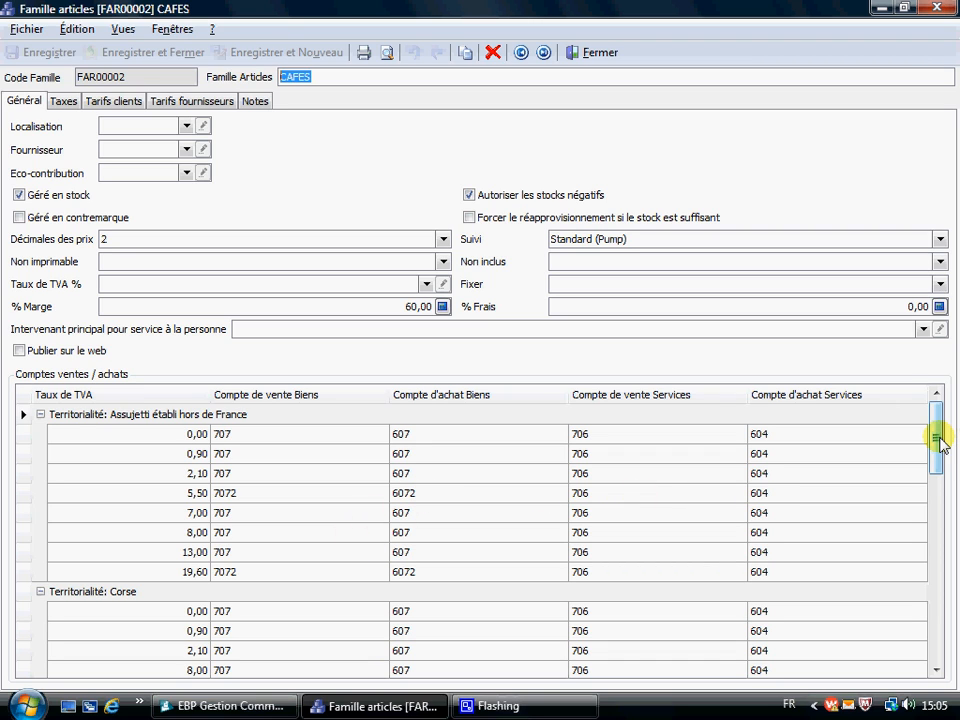
mouse_move(937, 440)
left_mouse_down()
mouse_move(934, 484)
mouse_move(930, 435)
left_mouse_up()
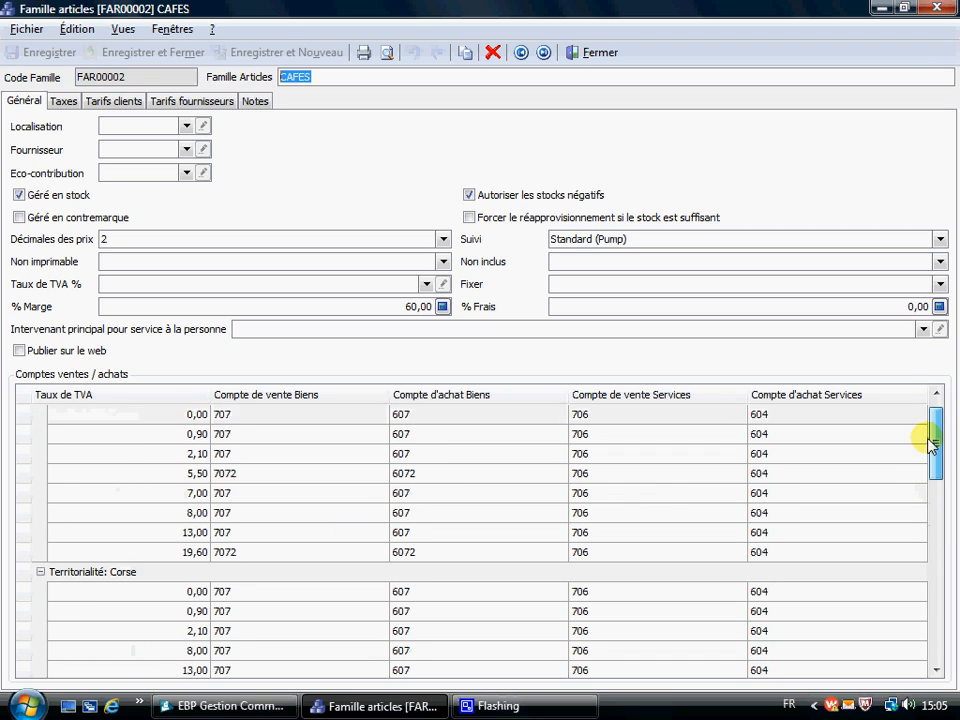
left_click(593, 55)
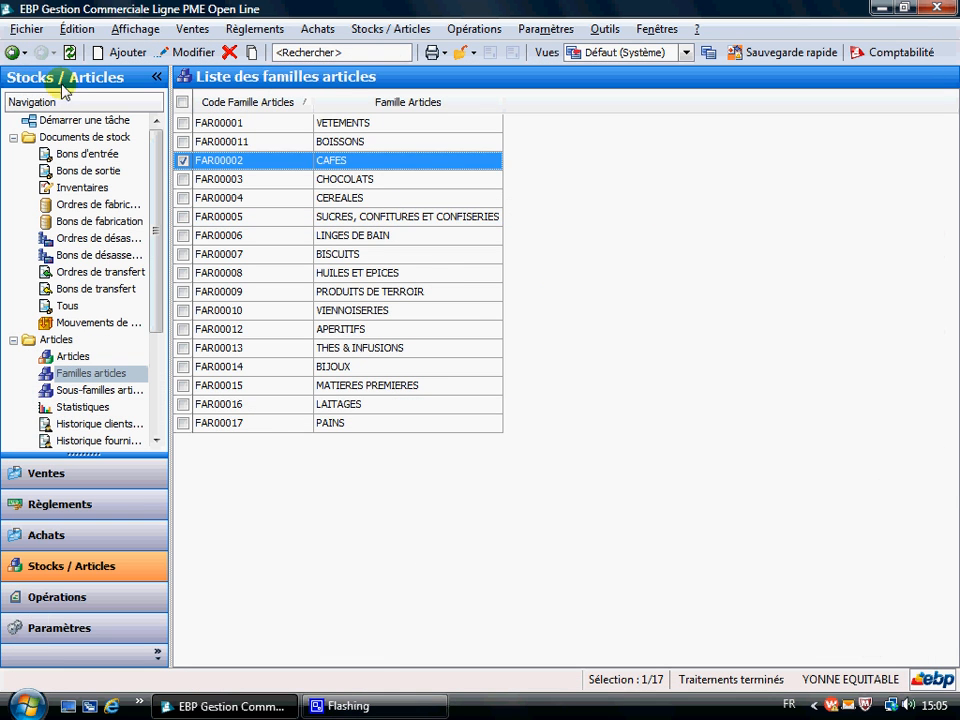
- Return to the start screen and open the list of articles
left_click(14, 54)
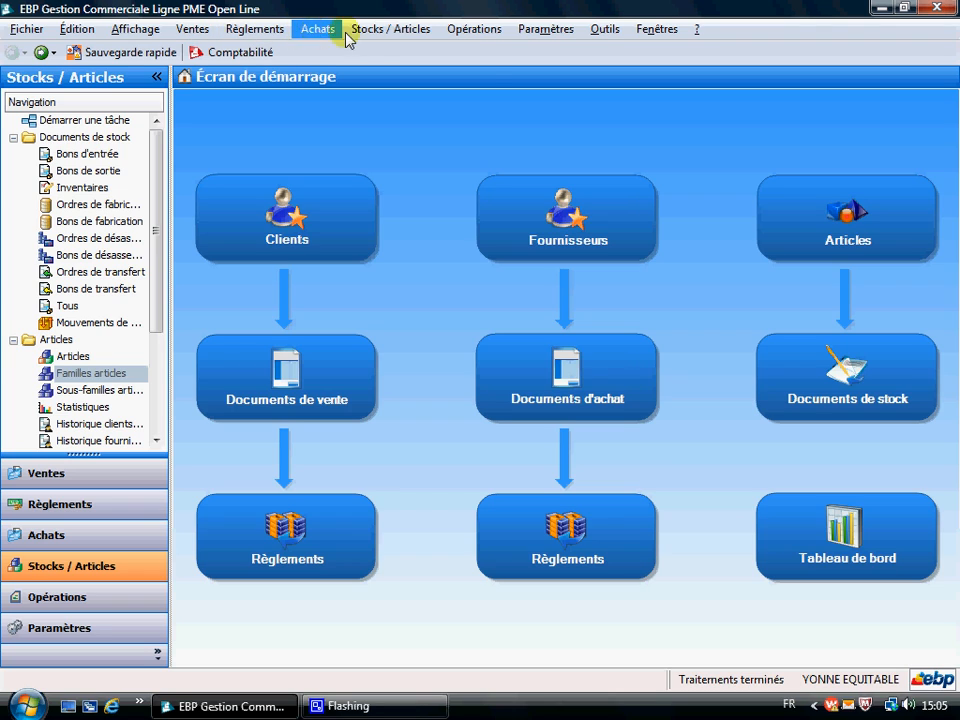
left_click(380, 38)
mouse_move(407, 92)
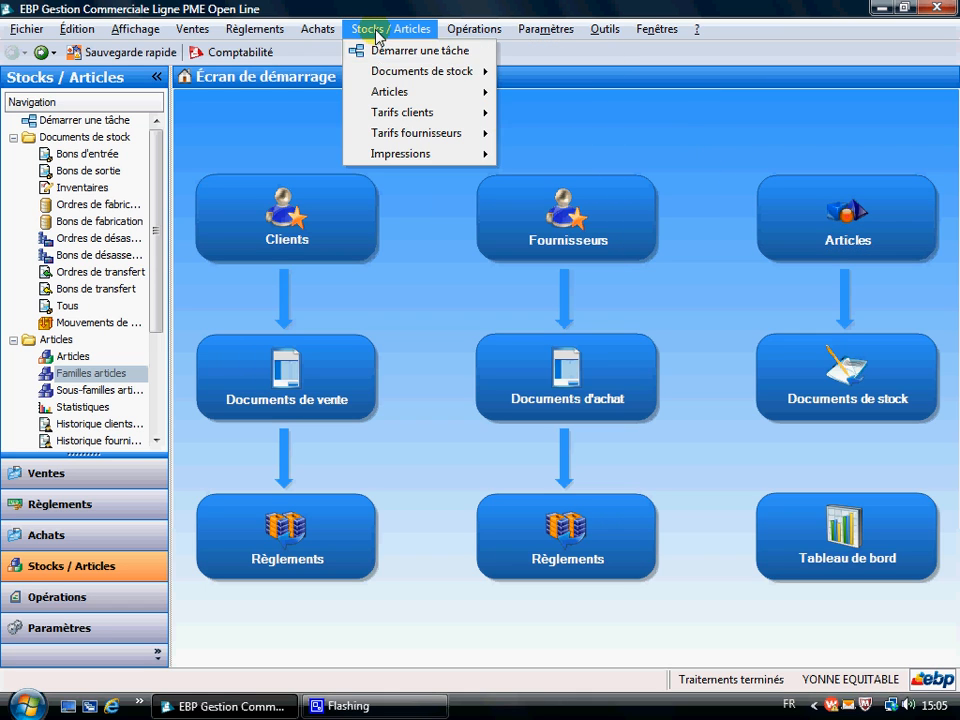
left_click(378, 36)
left_click(836, 232)
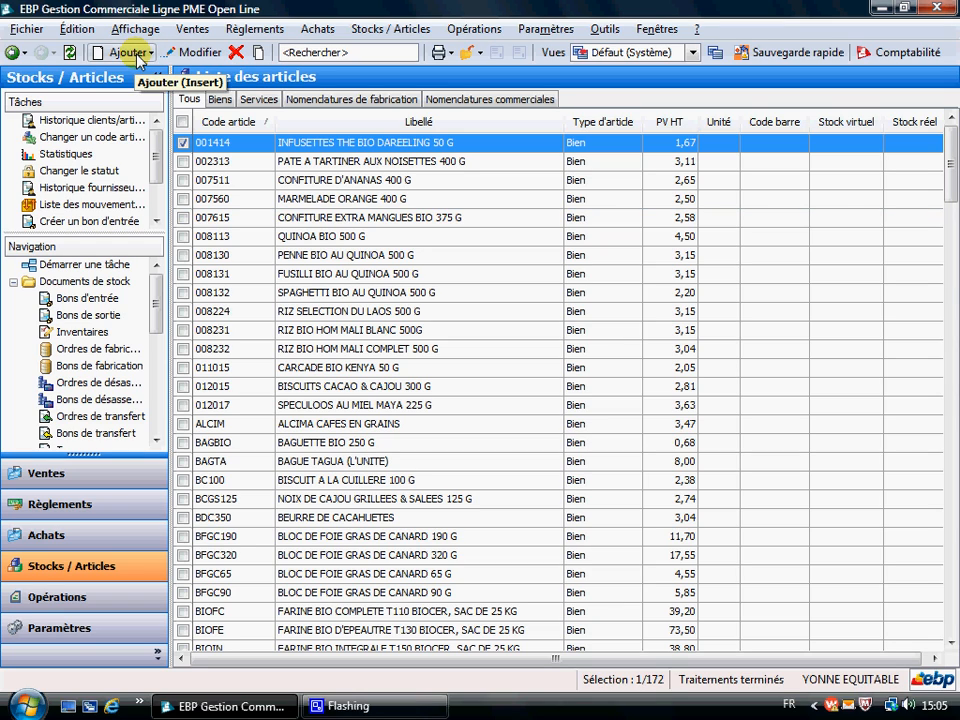
- Find the article TZUL TACCA CAFES MOULUS in the list and open its record
scroll(258, 212, "down", 10)
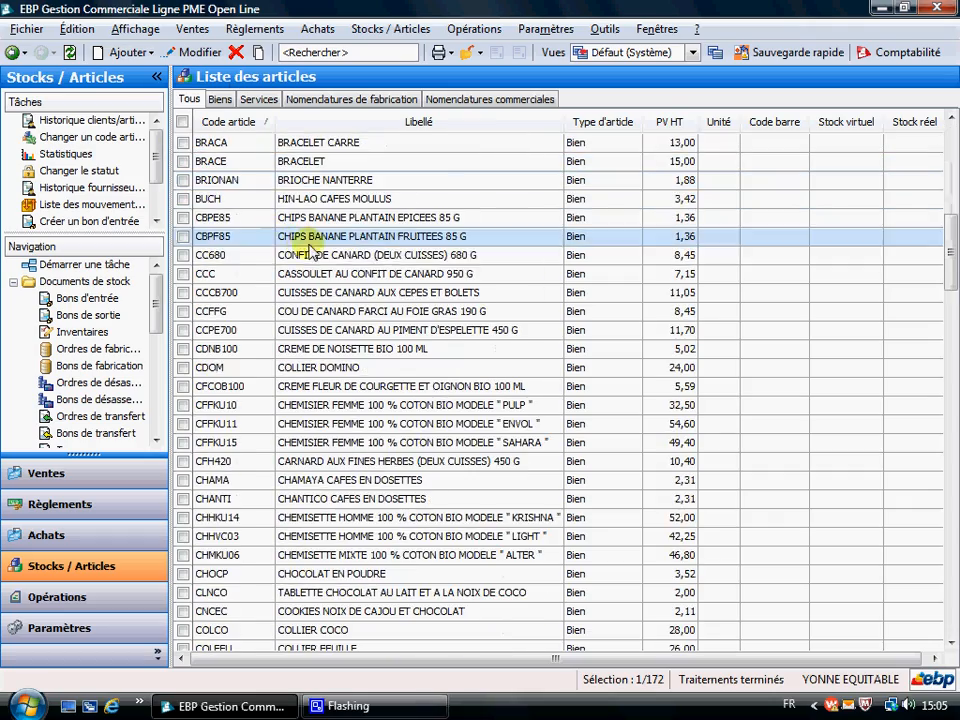
scroll(432, 272, "down", 20)
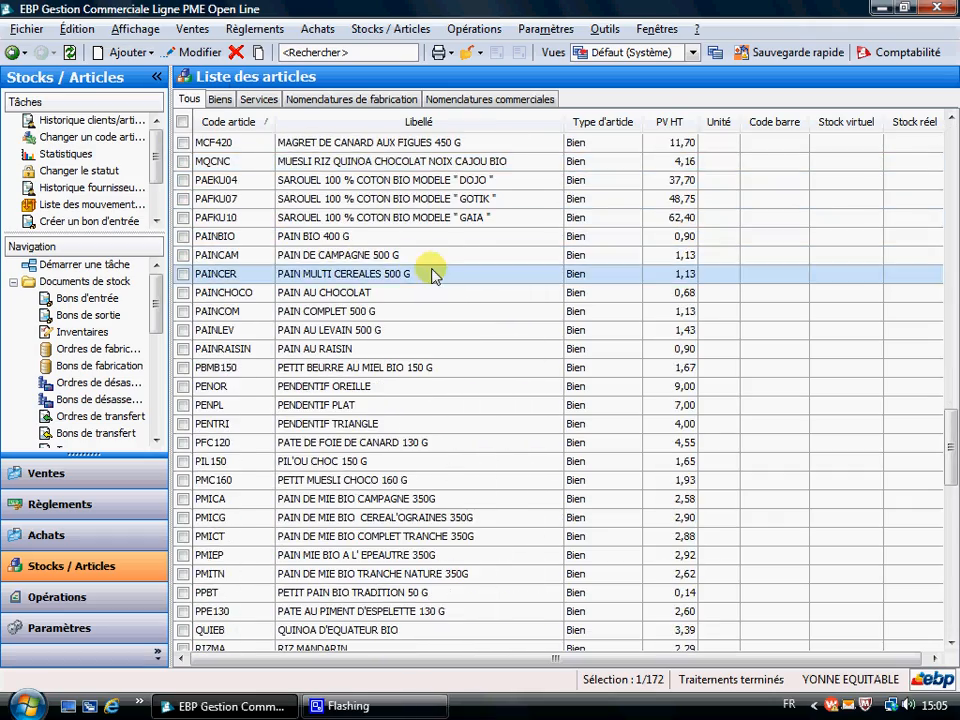
scroll(432, 272, "down", 20)
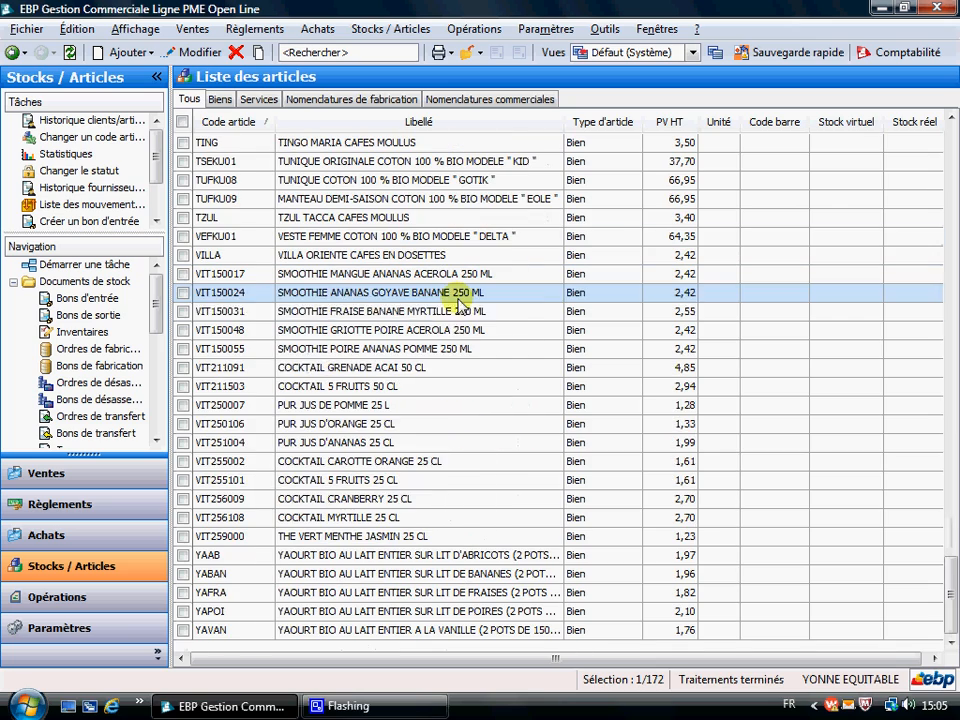
left_click(305, 220)
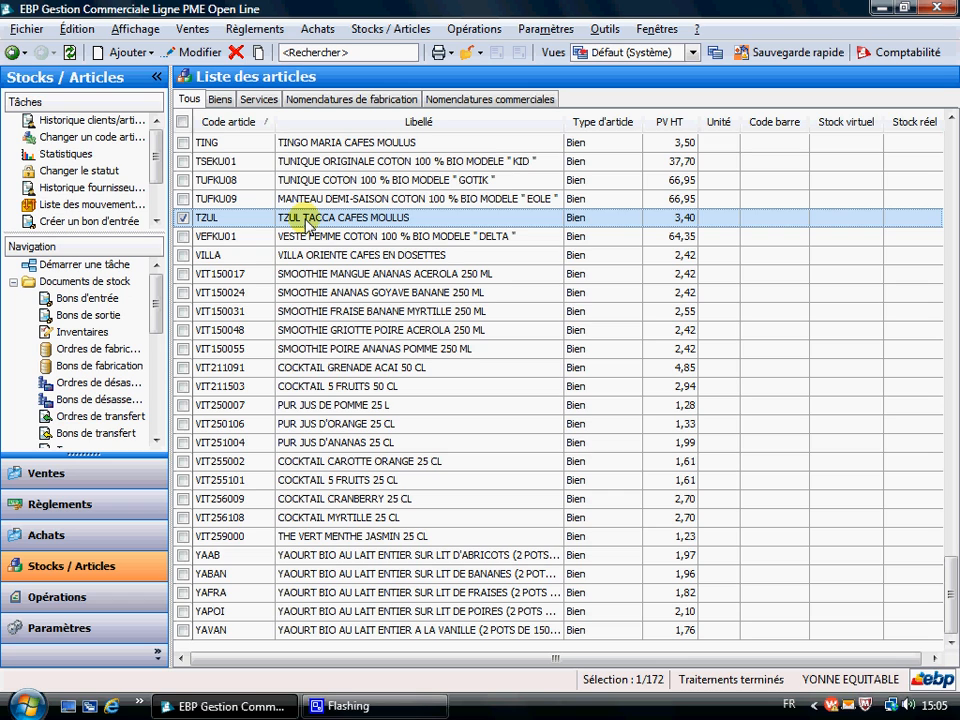
double_click(305, 220)
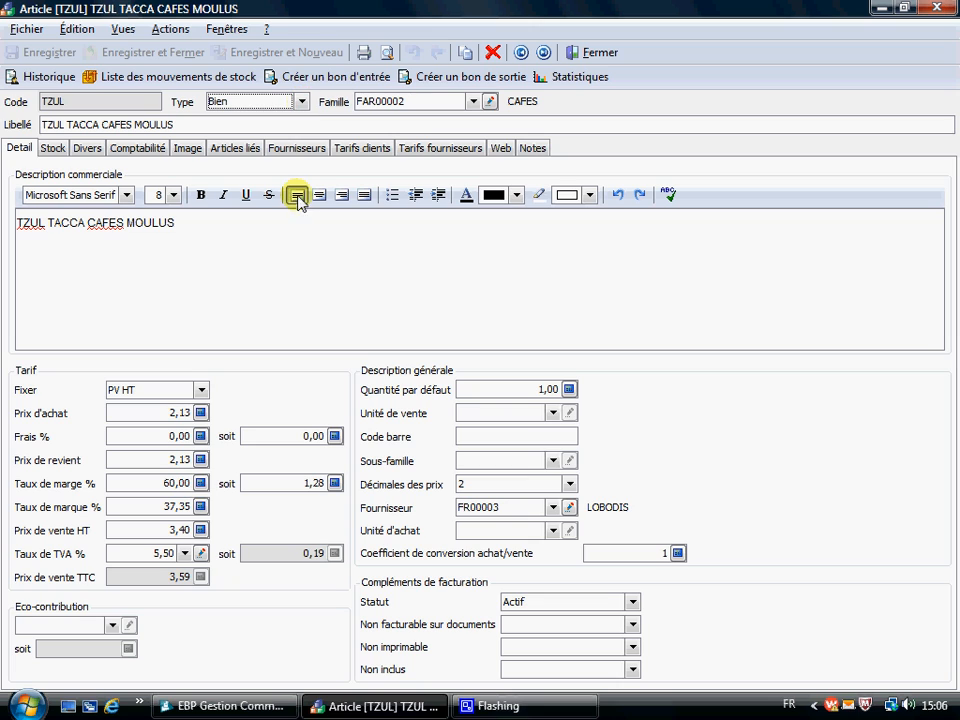
- Review the families available for the article and its stock, miscellaneous and accounting information
left_click(474, 102)
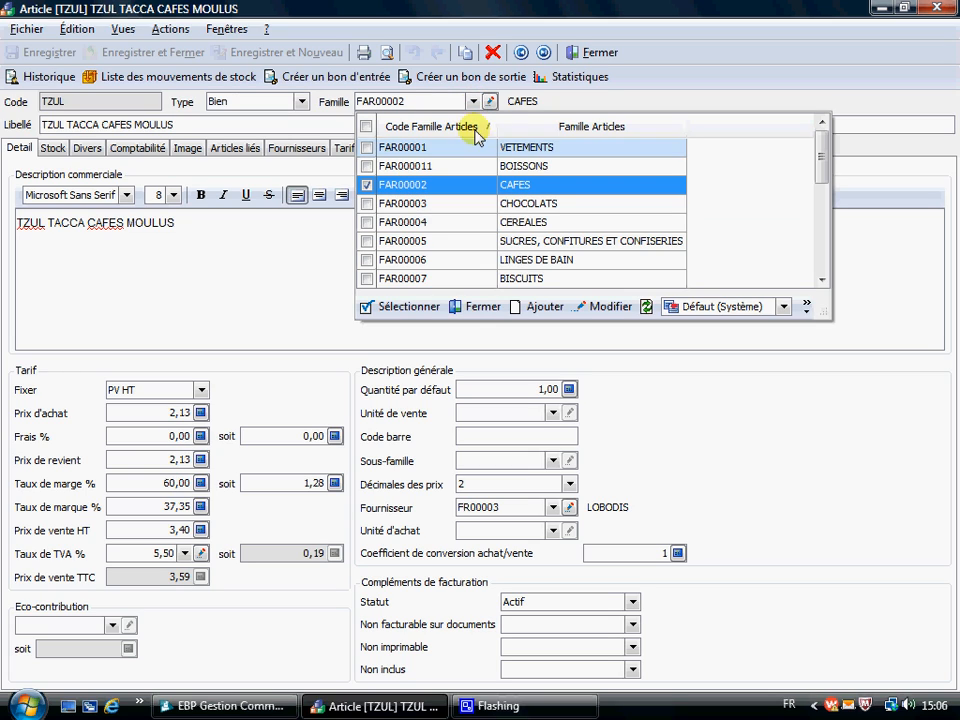
left_click(472, 309)
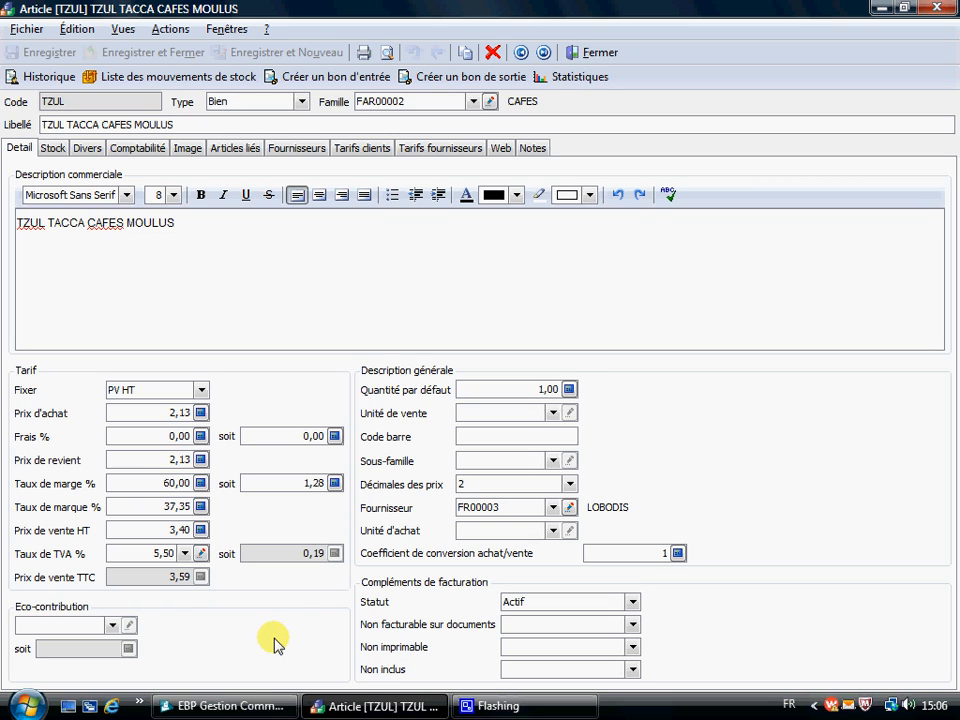
left_click(57, 149)
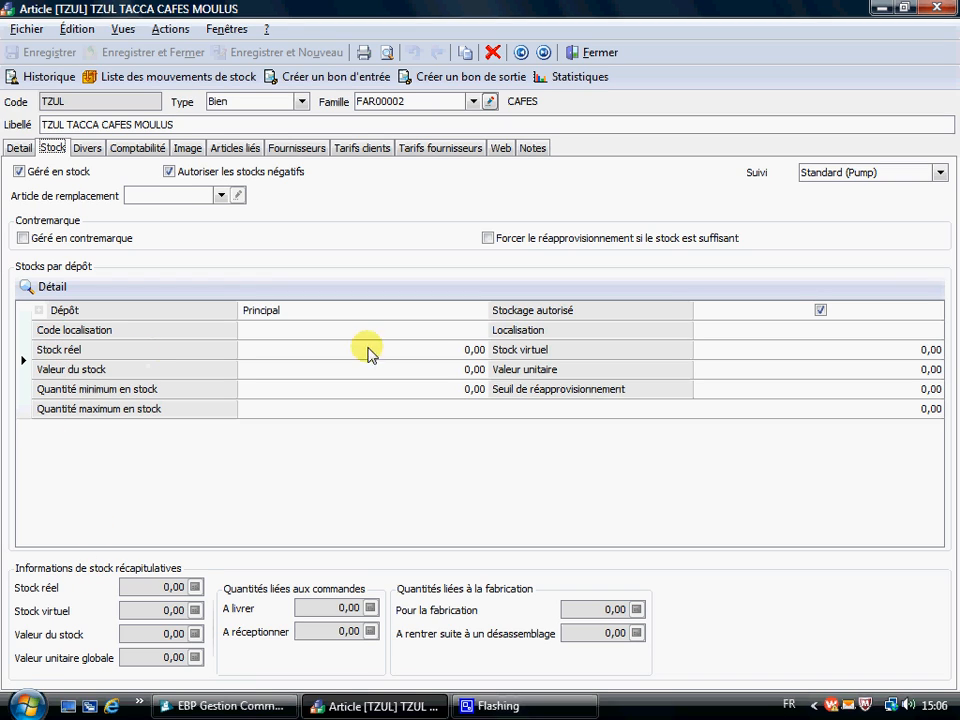
left_click(467, 352)
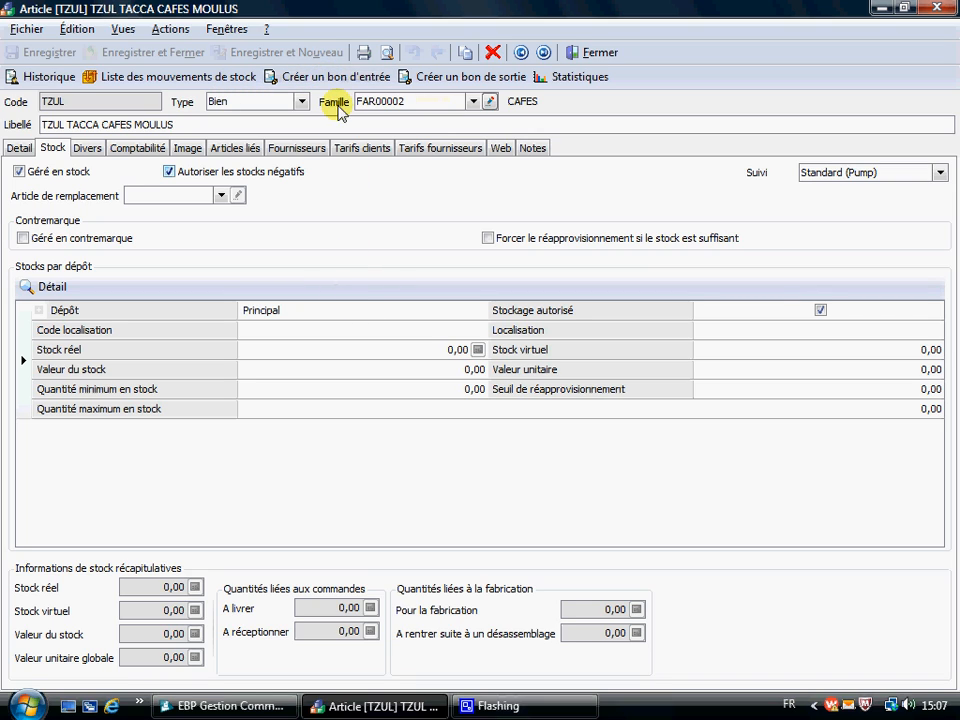
left_click(88, 148)
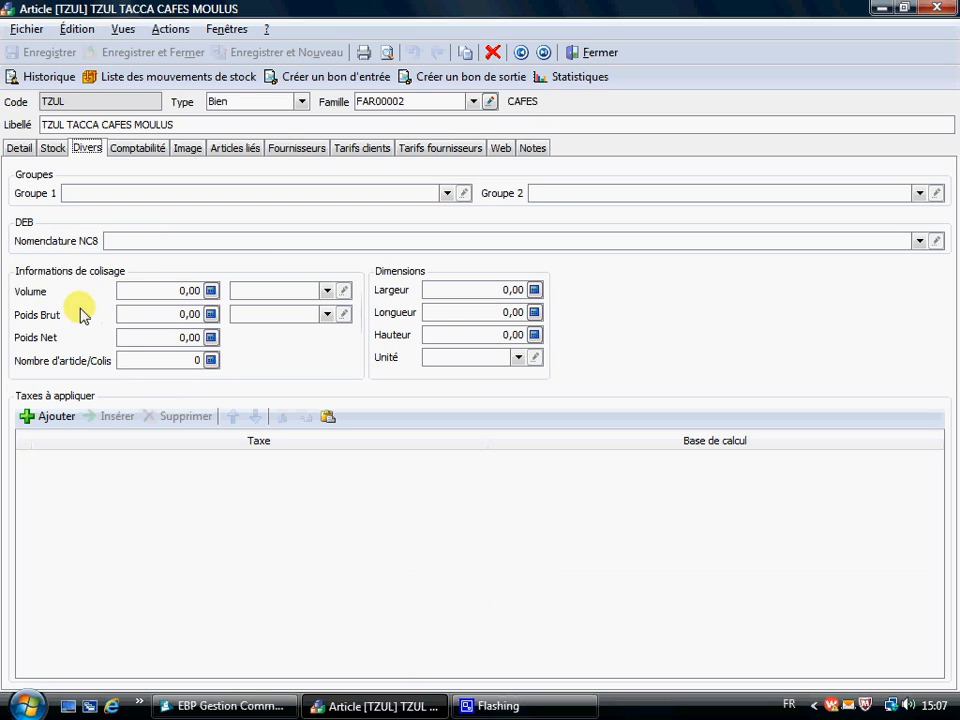
left_click(140, 149)
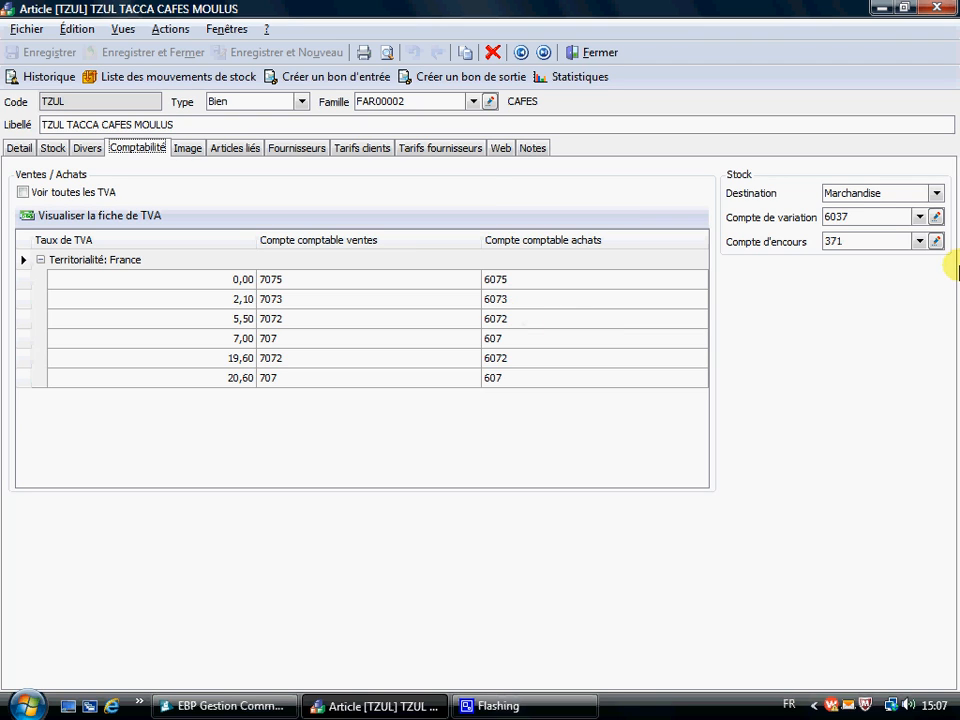
- Replace the article's current image with the picture file tzultacca from the Sauvegardes folder
left_click(190, 150)
left_click(186, 183)
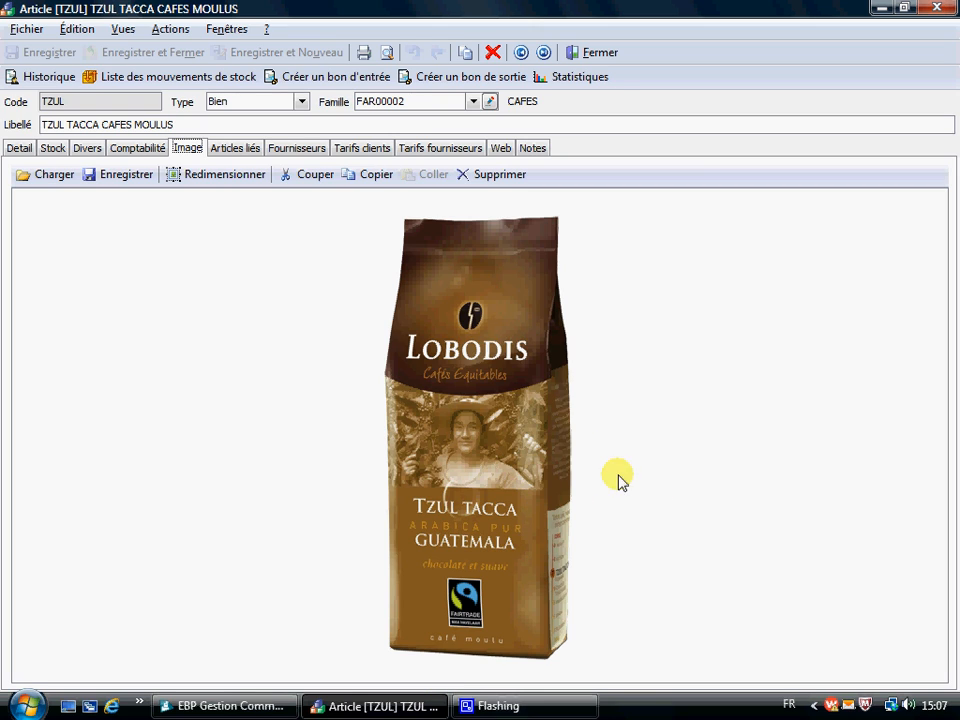
left_click(500, 178)
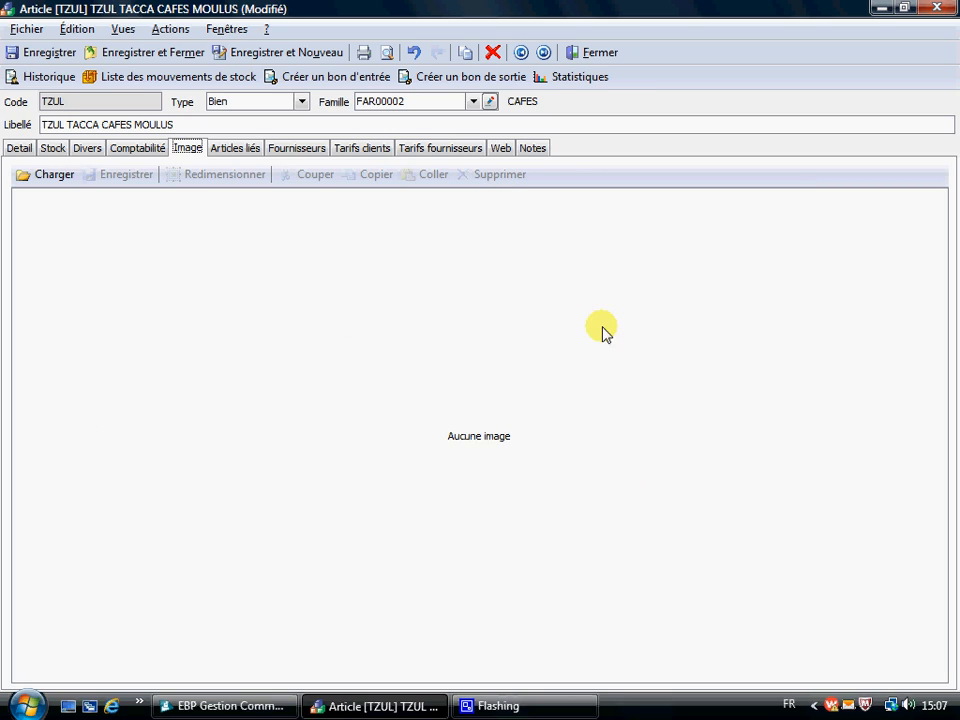
left_click(52, 176)
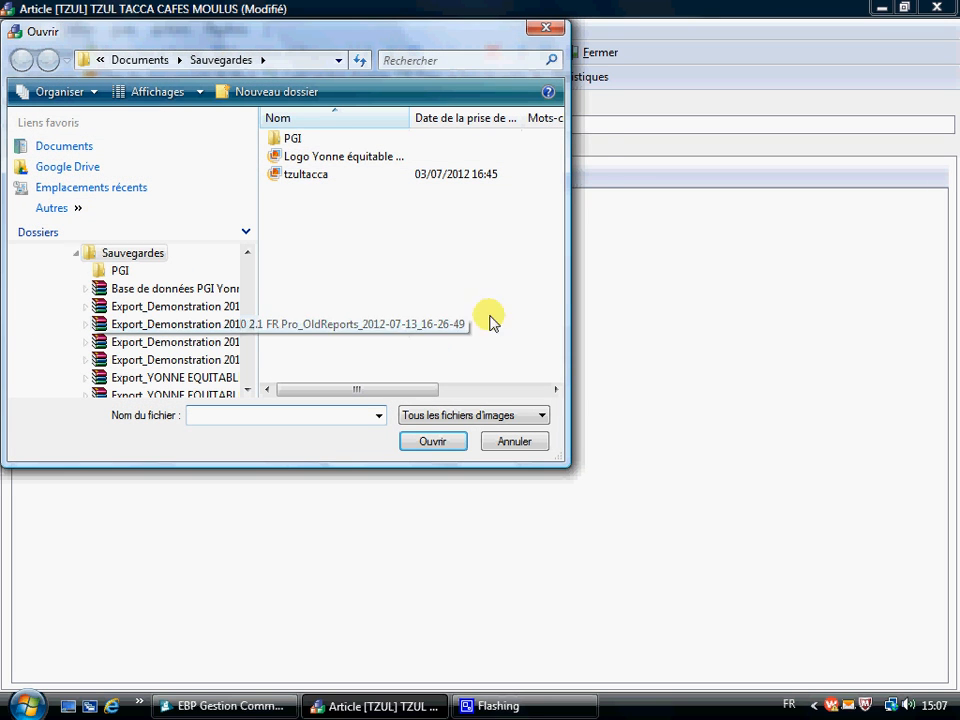
left_click(305, 176)
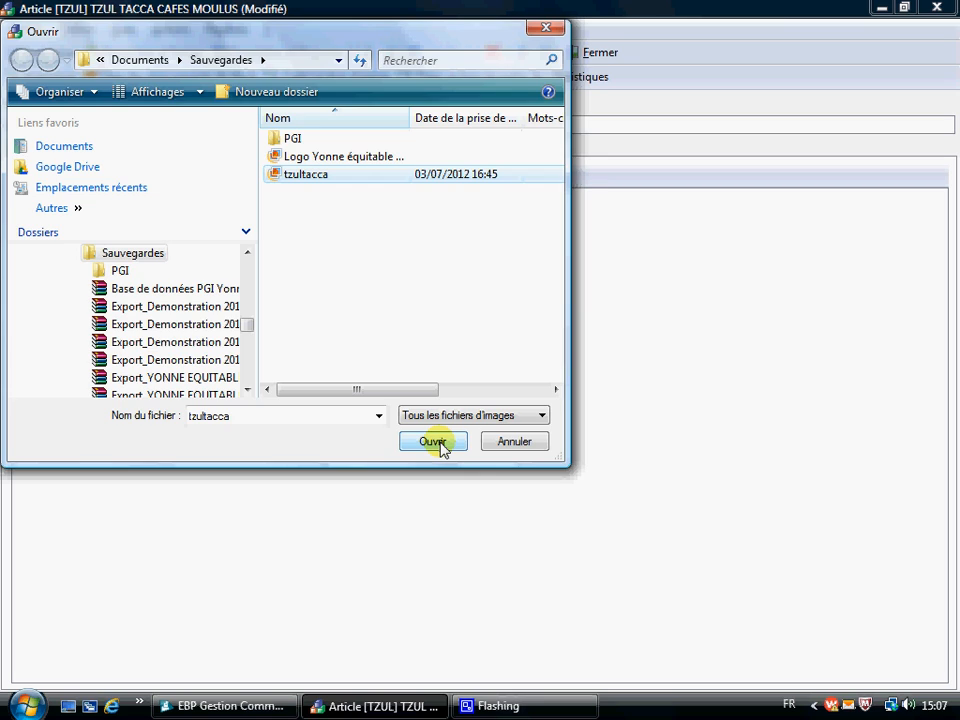
left_click(440, 445)
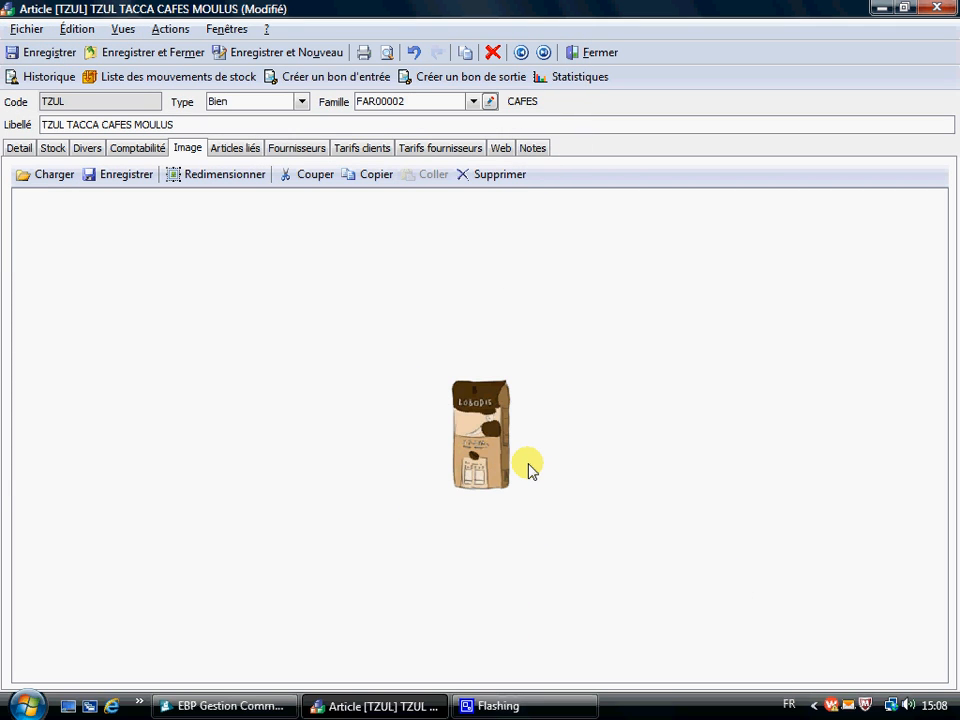
- Review the article's linked articles and suppliers, adding a blank supplier entry and deleting it again
left_click(236, 148)
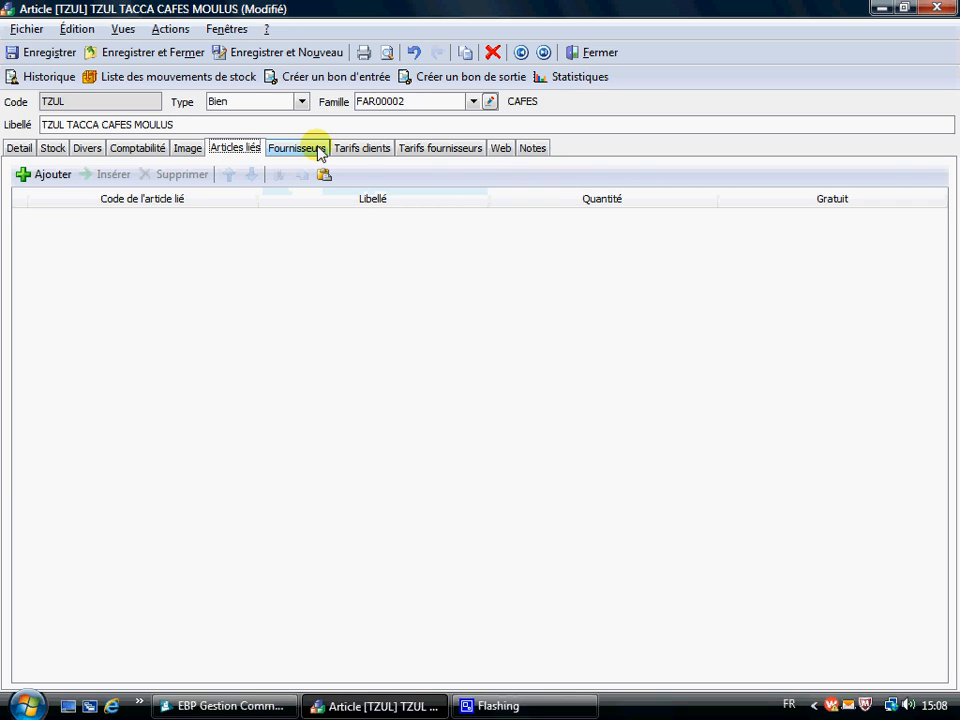
left_click(318, 149)
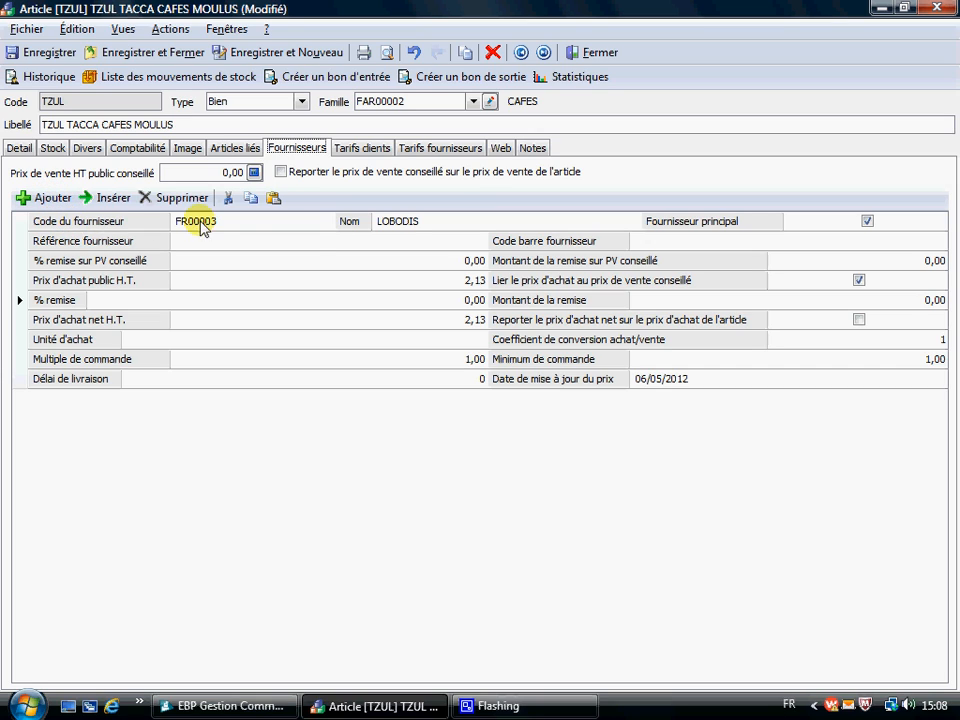
left_click(24, 196)
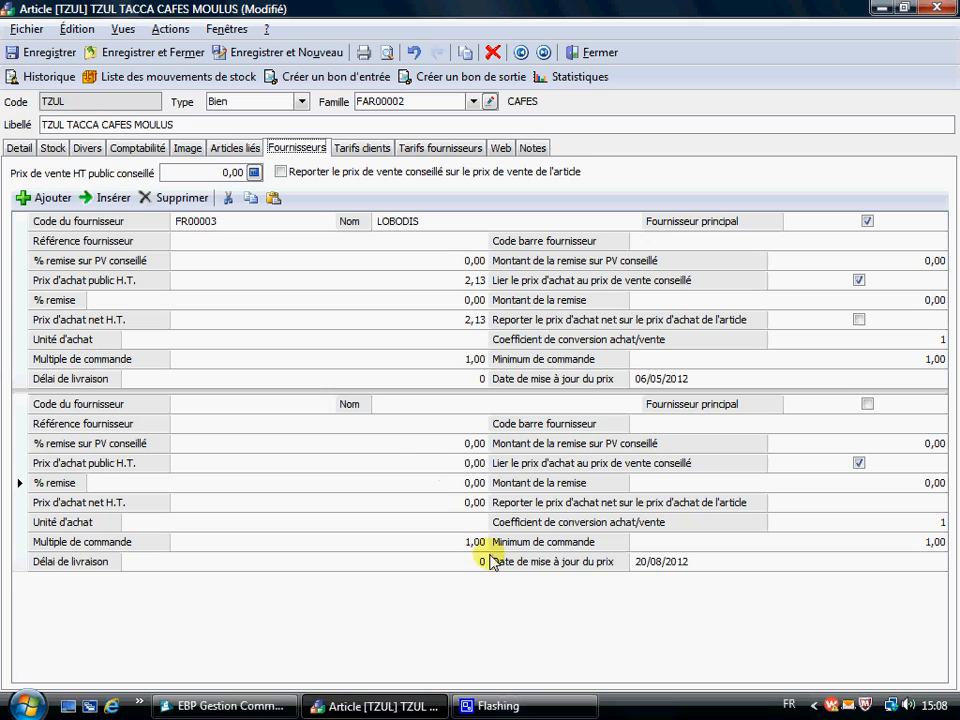
left_click(155, 196)
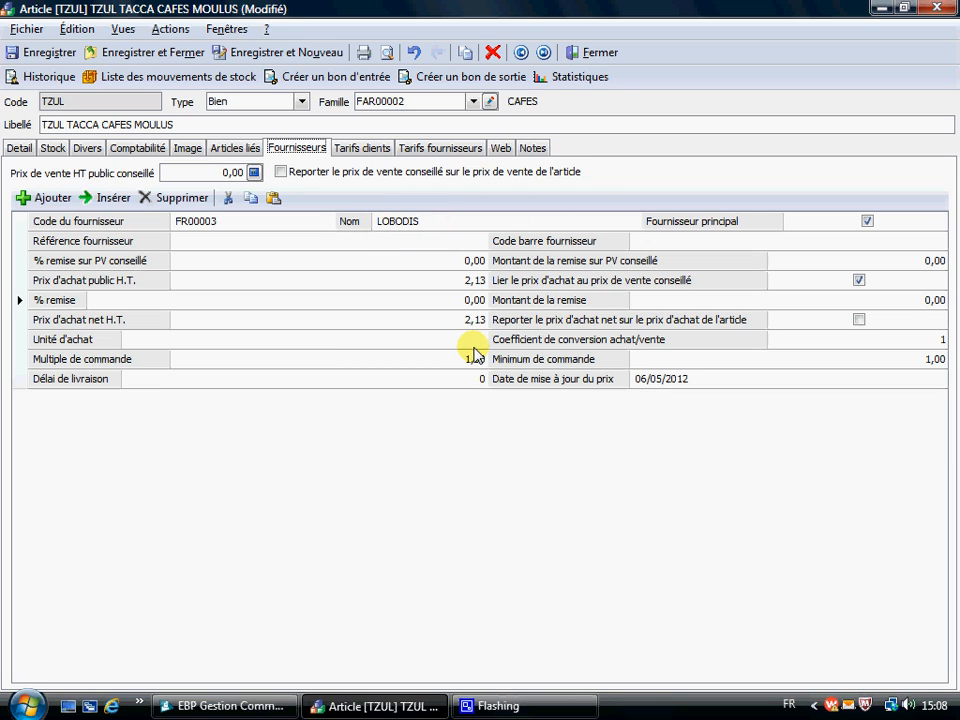
- Add a new customer price line for the article
left_click(385, 152)
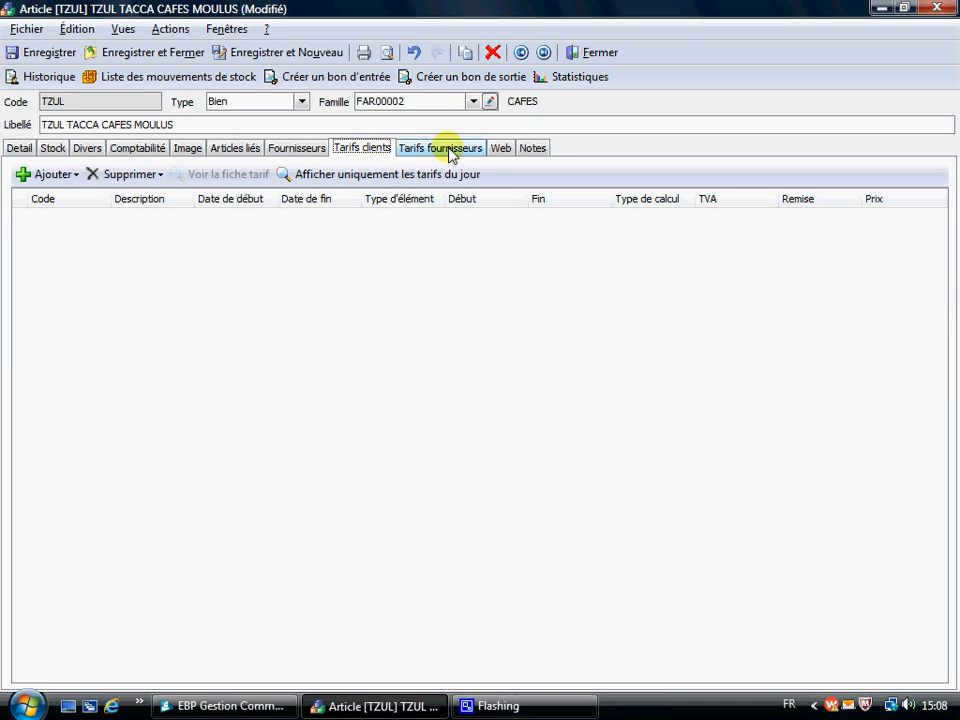
left_click(46, 176)
left_click(34, 195)
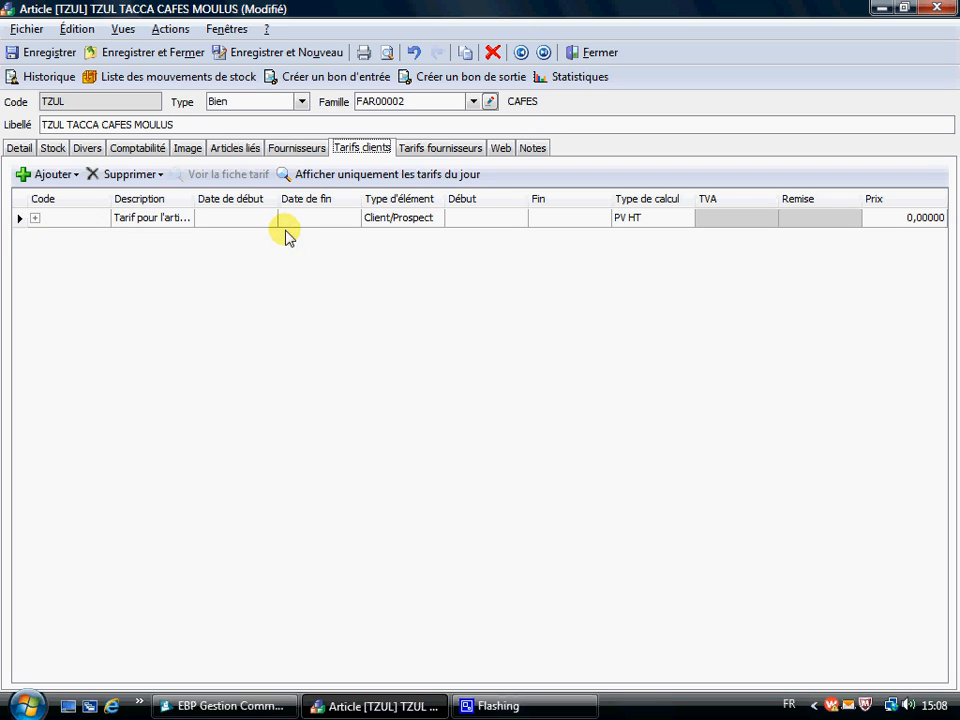
- Check which customers and prospects can be chosen as the start (Début) of the new price line, leaving it blank
left_click(492, 224)
left_click(501, 217)
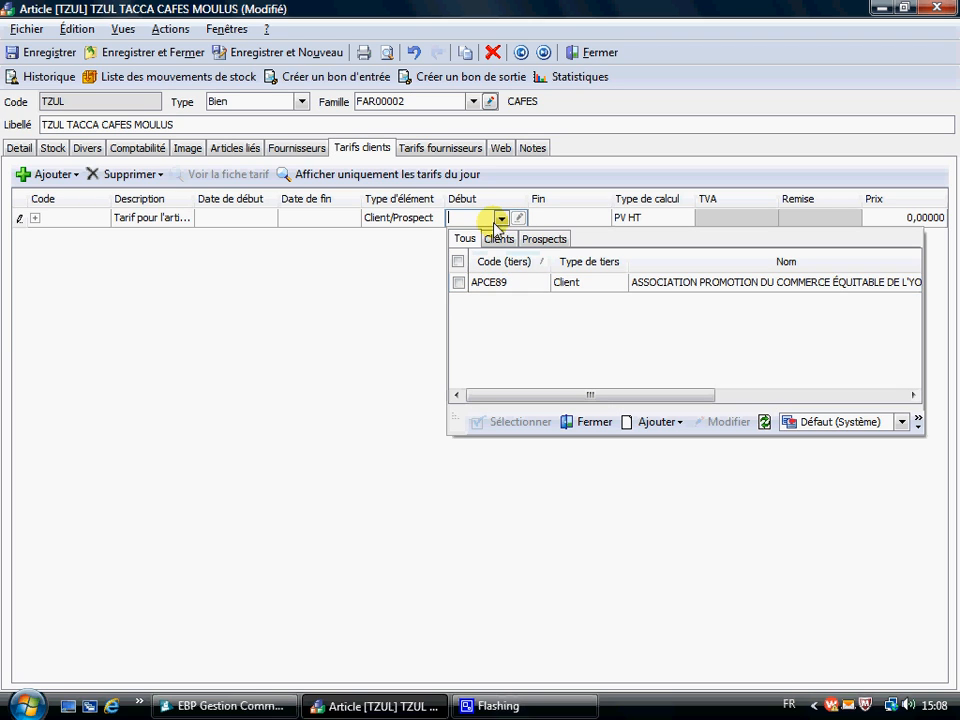
left_click(600, 422)
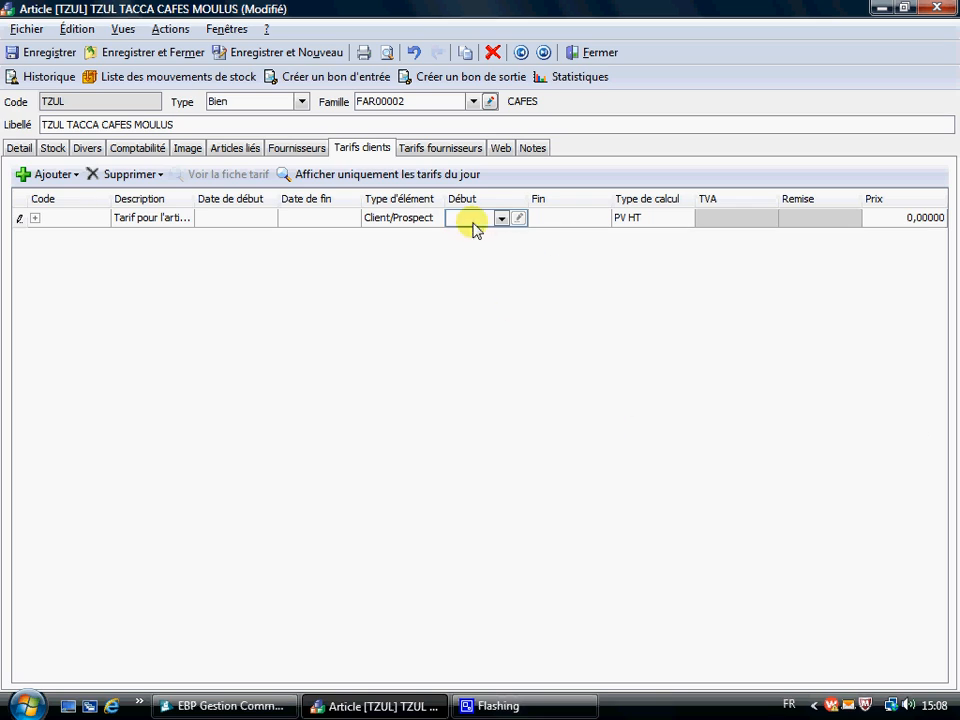
- Delete the blank customer price line from the article
left_click(78, 176)
mouse_move(84, 176)
left_click(122, 176)
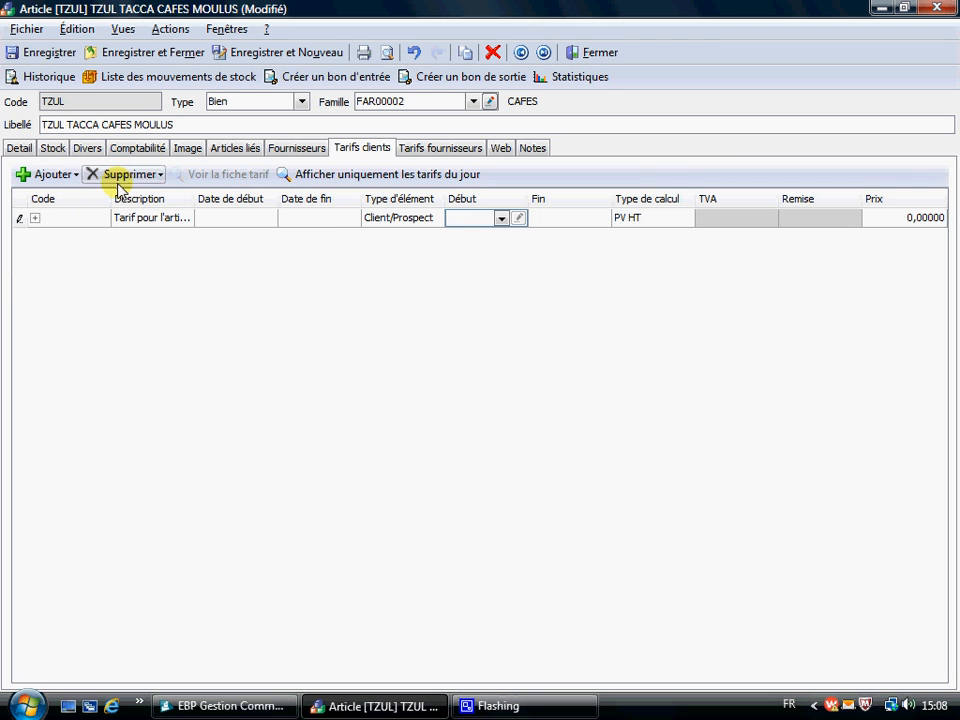
left_click(150, 176)
left_click(143, 198)
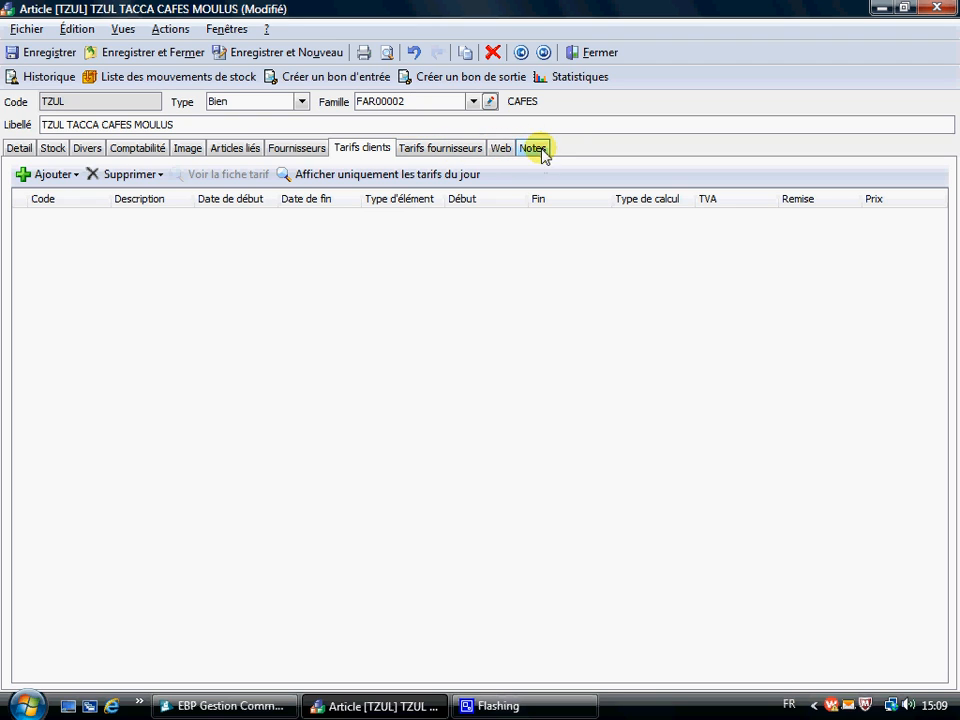
- Return to the article's general details and close the record without saving the modifications
left_click(19, 148)
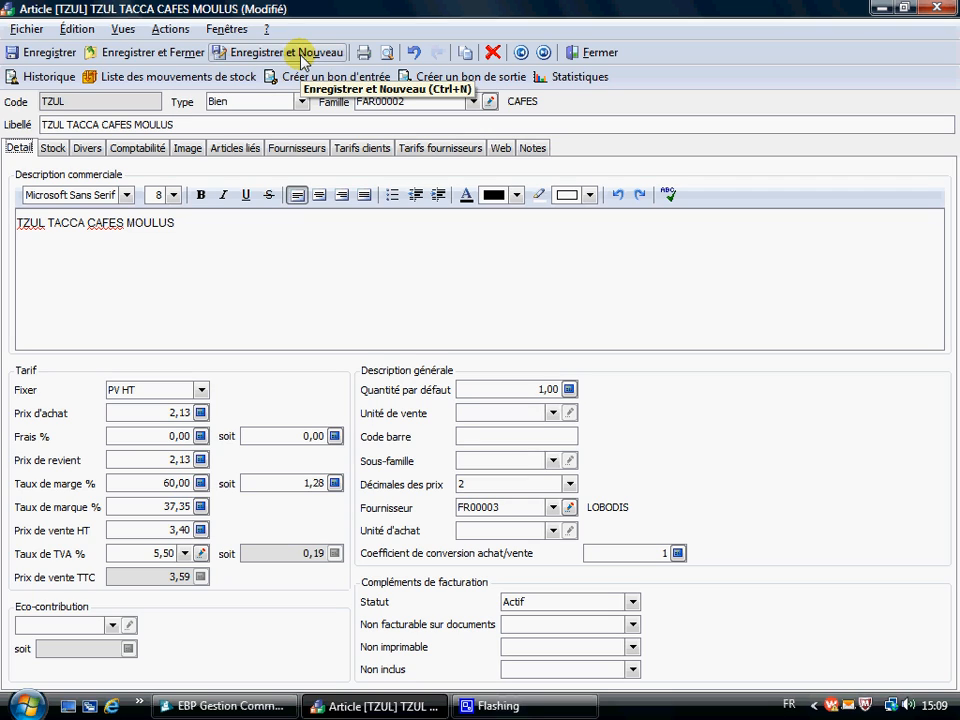
left_click(578, 52)
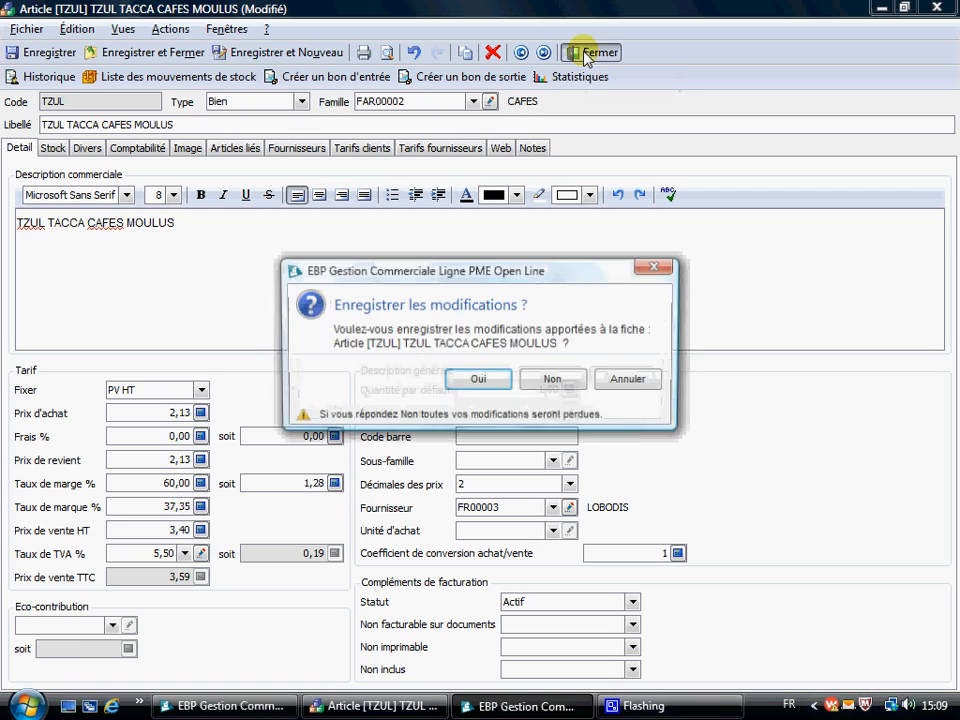
left_click(557, 381)
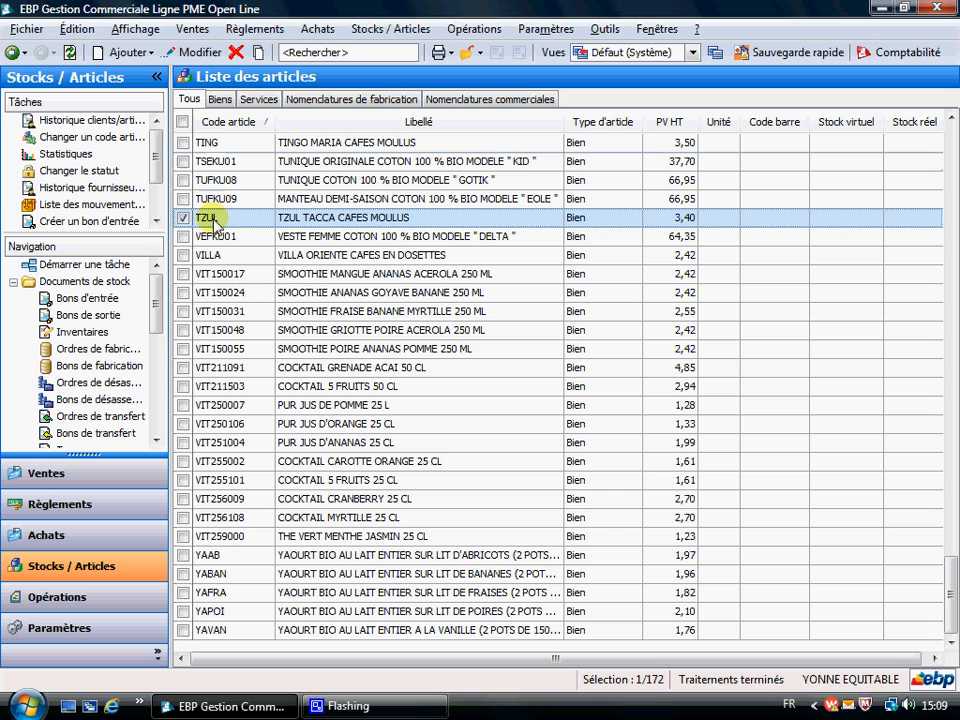
- Reopen the TZUL article and examine the print preview of its Fiche article down to the notes
double_click(352, 222)
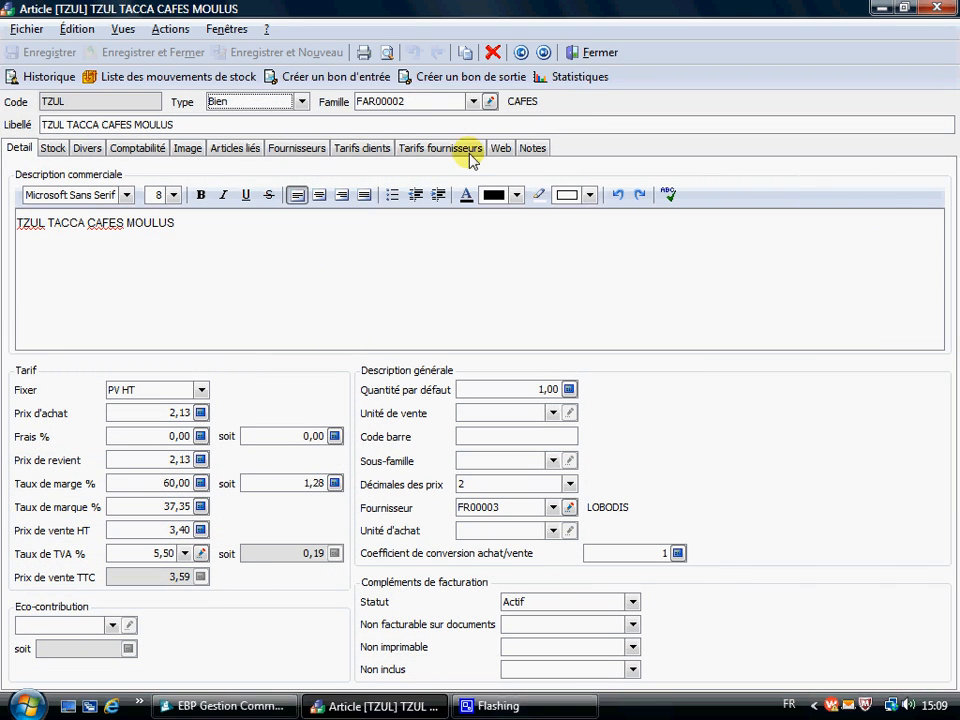
left_click(391, 54)
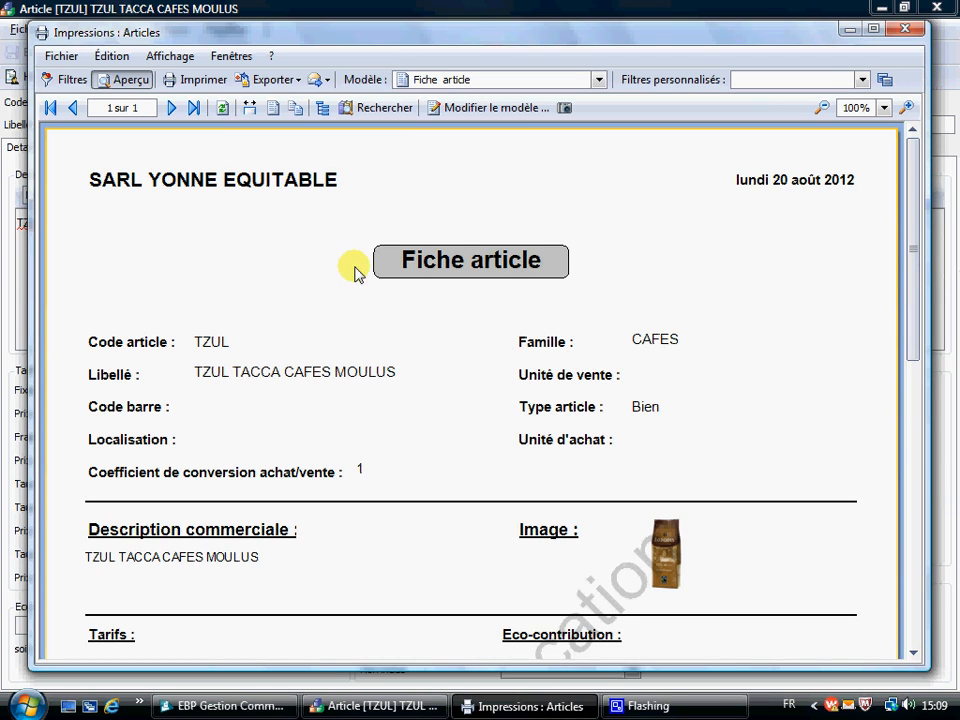
left_click_drag(911, 264, 904, 514)
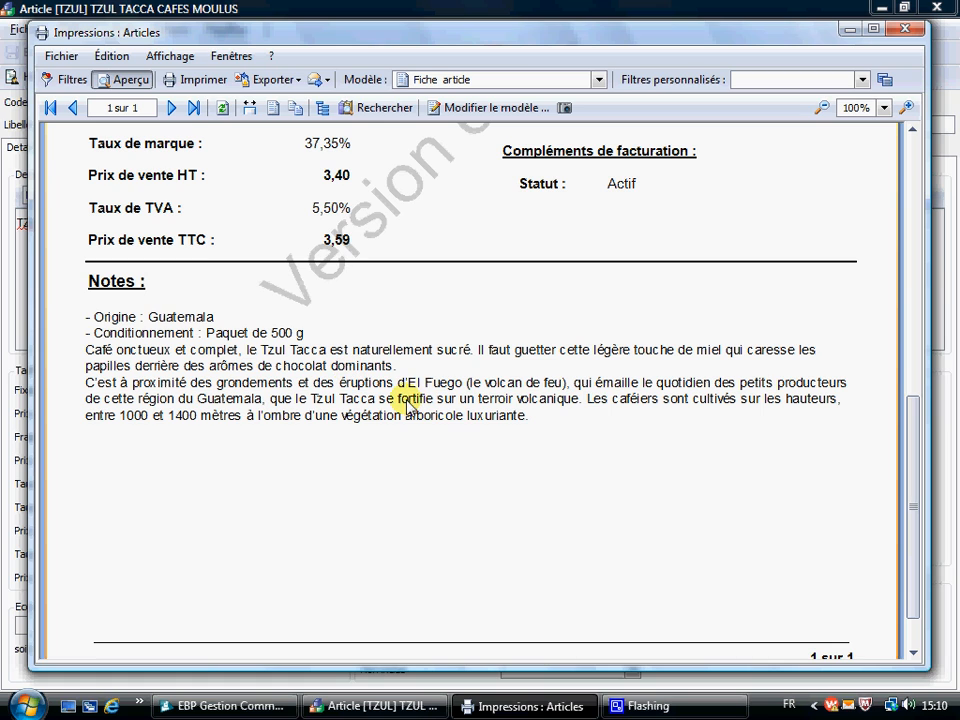
left_click(903, 31)
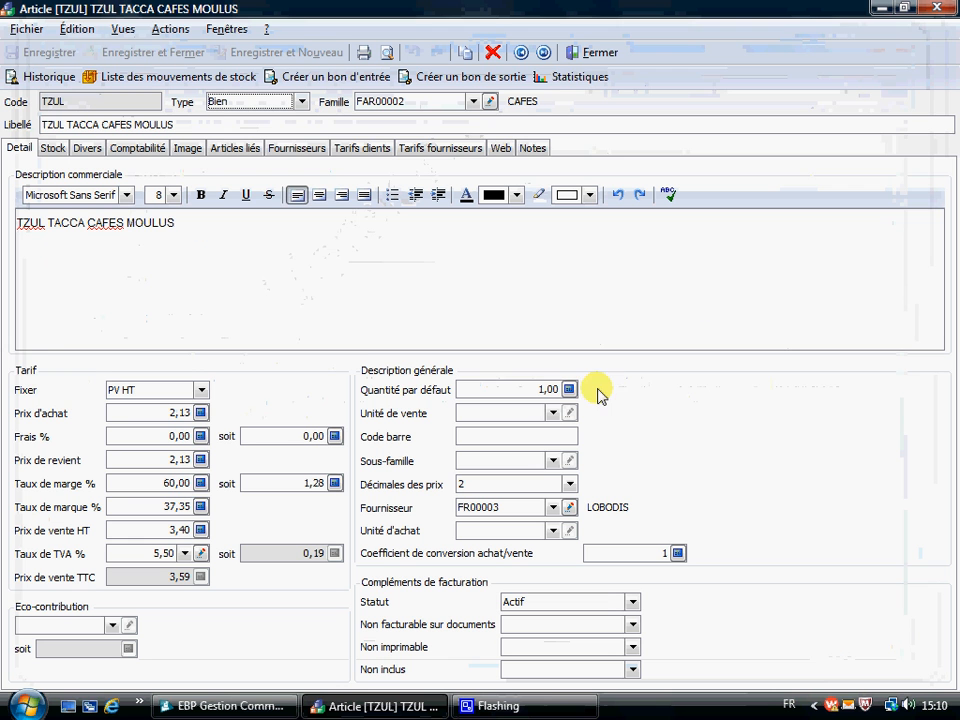
- Check the article's linked articles and notes, and go back to its general details
left_click(220, 149)
left_click(534, 150)
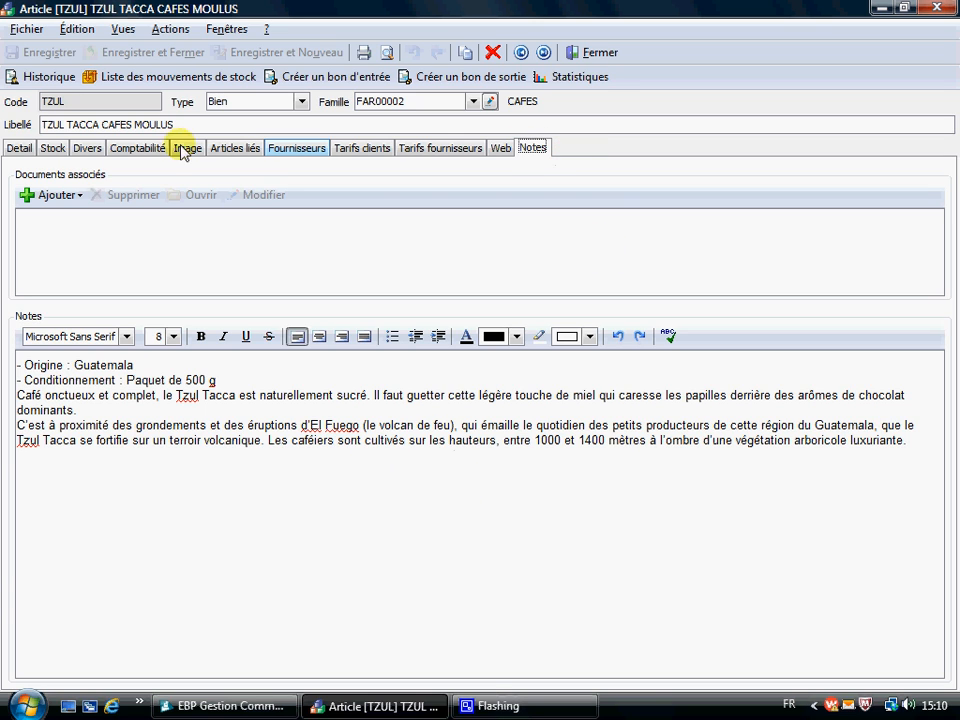
left_click(19, 148)
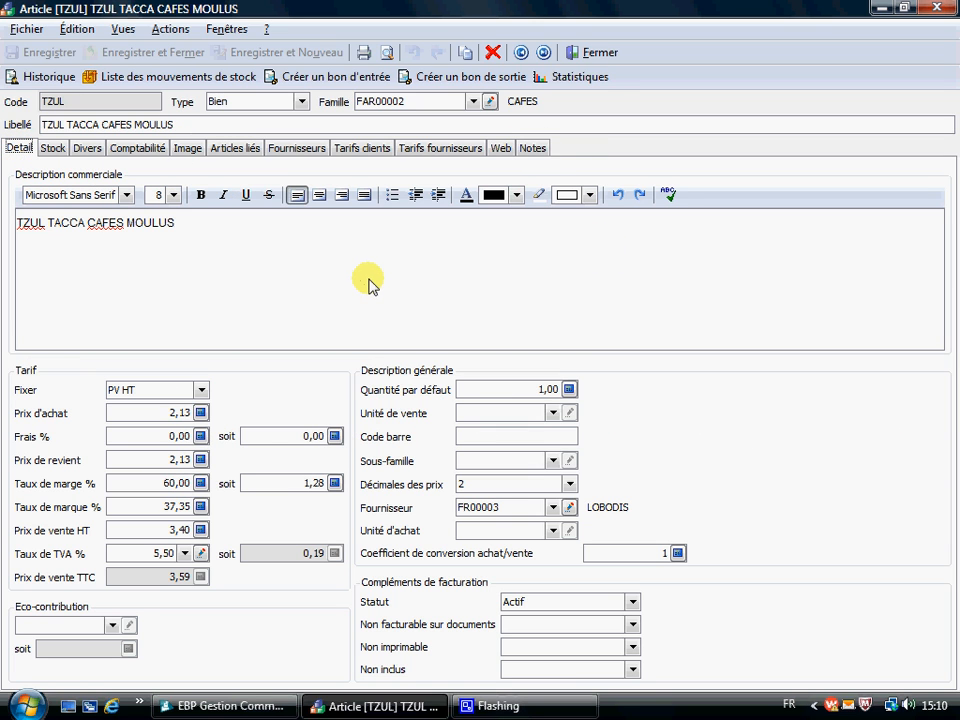
- Close the TZUL article record and return to the start screen
left_click(603, 54)
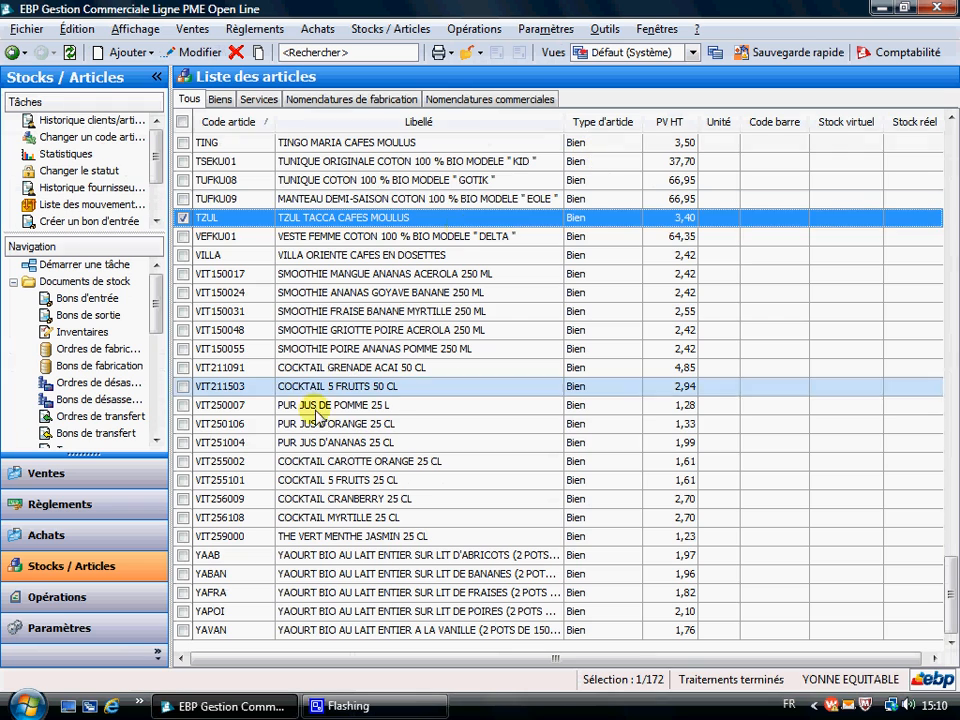
left_click(12, 52)
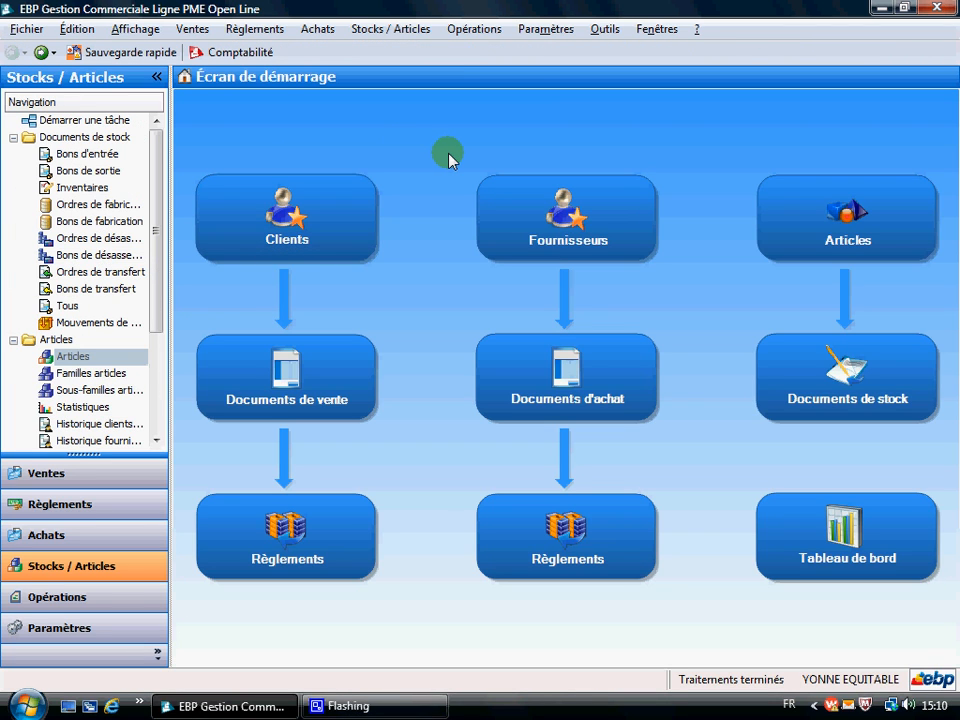